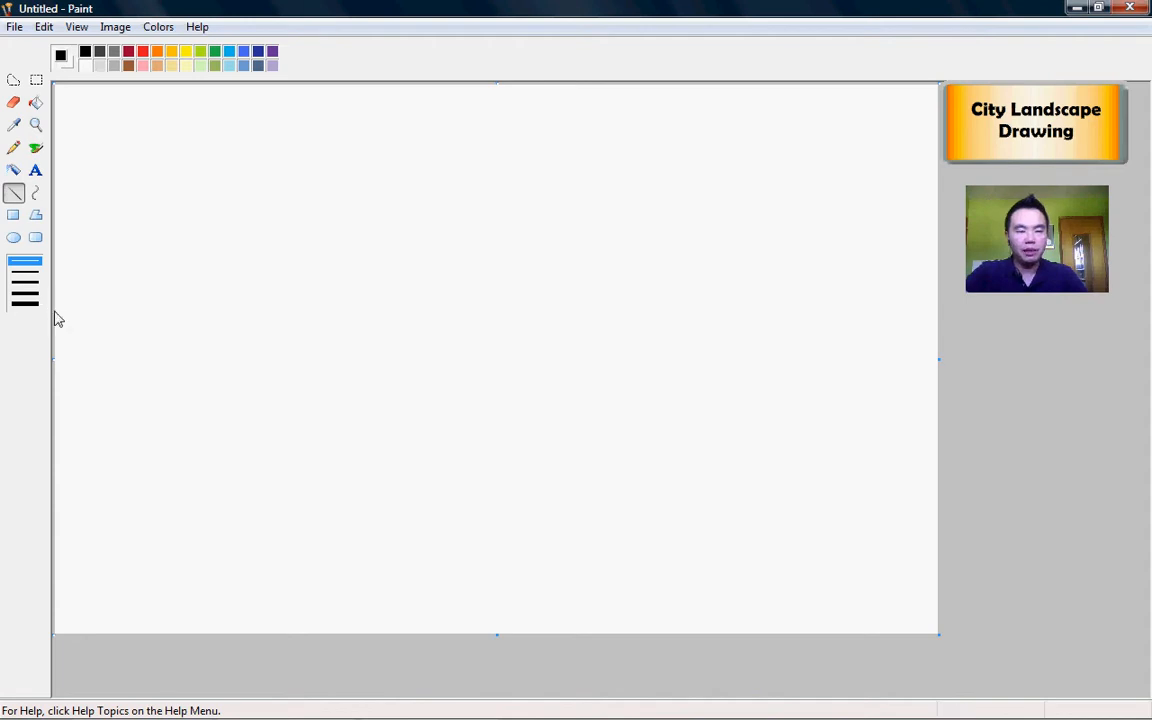
# Step: Draw a horizontal black line across the whole canvas width as the horizon
pyautogui.moveTo(58, 310); pyautogui.dragTo(942, 310)
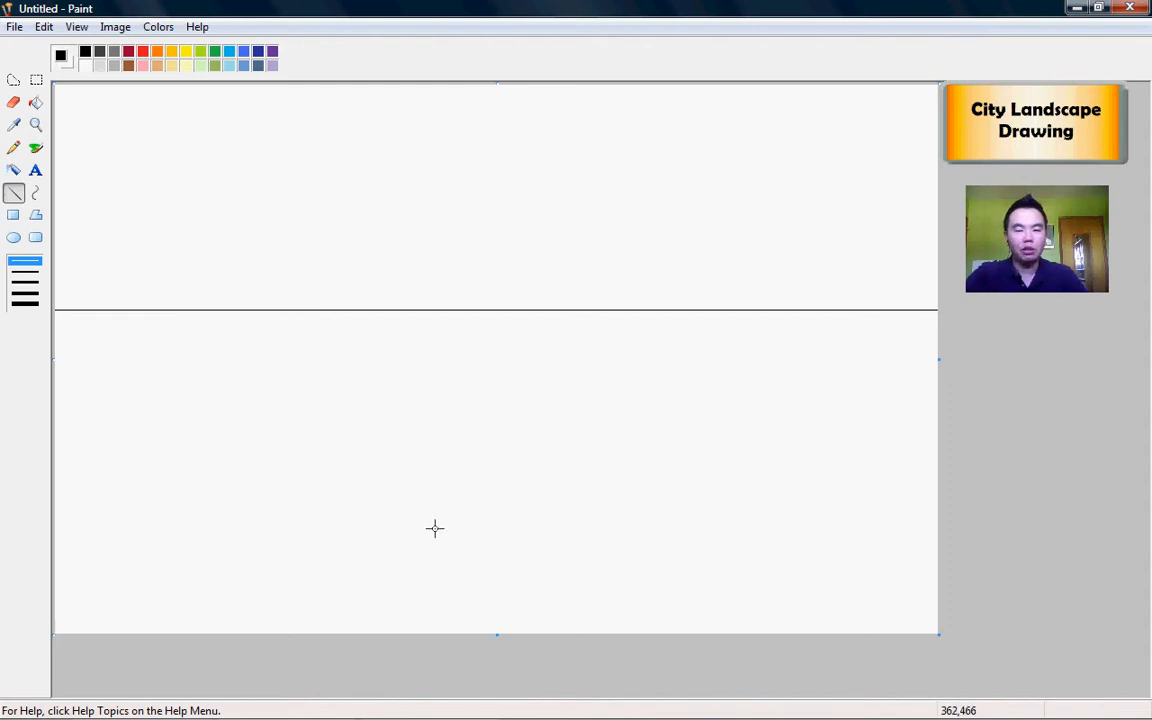
# Step: Place a red brush dot on the horizon just left of centre as the vanishing point
pyautogui.click(142, 51)
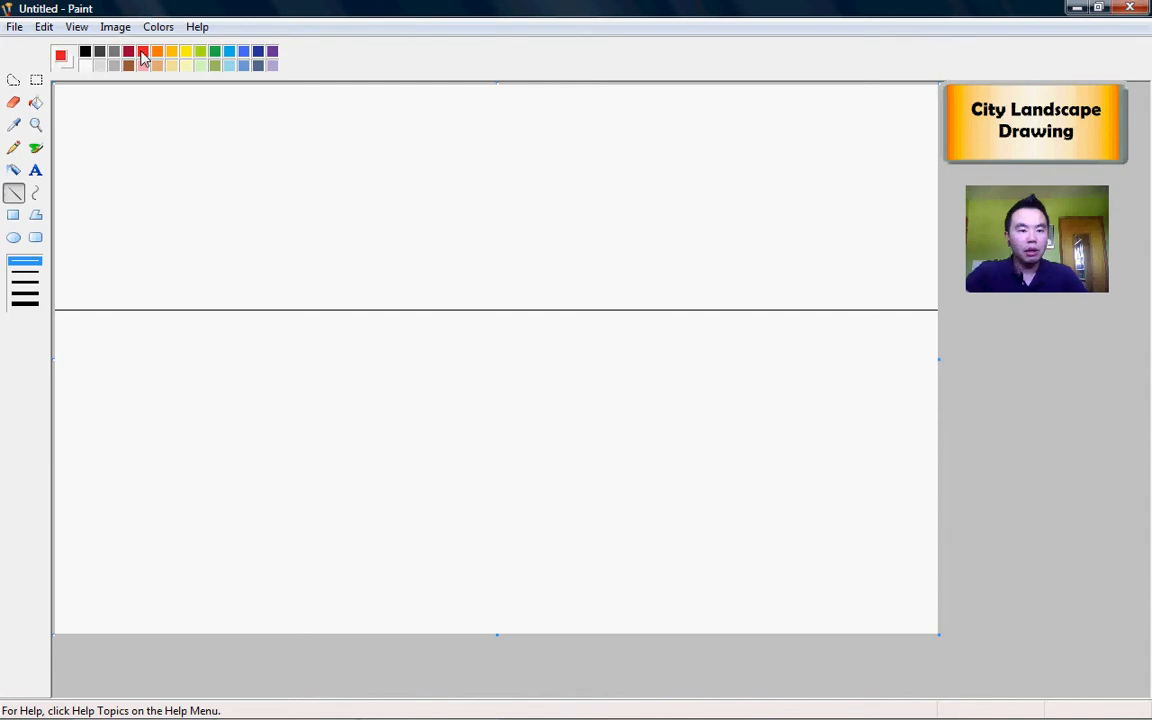
pyautogui.click(35, 148)
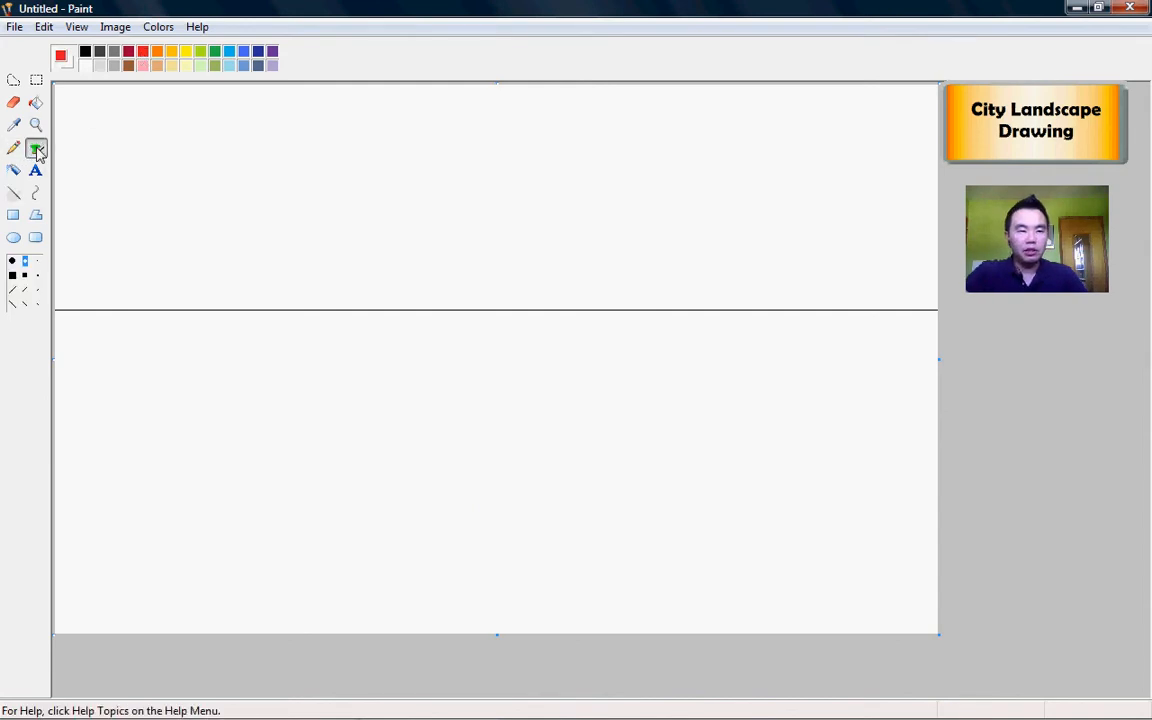
pyautogui.click(491, 310)
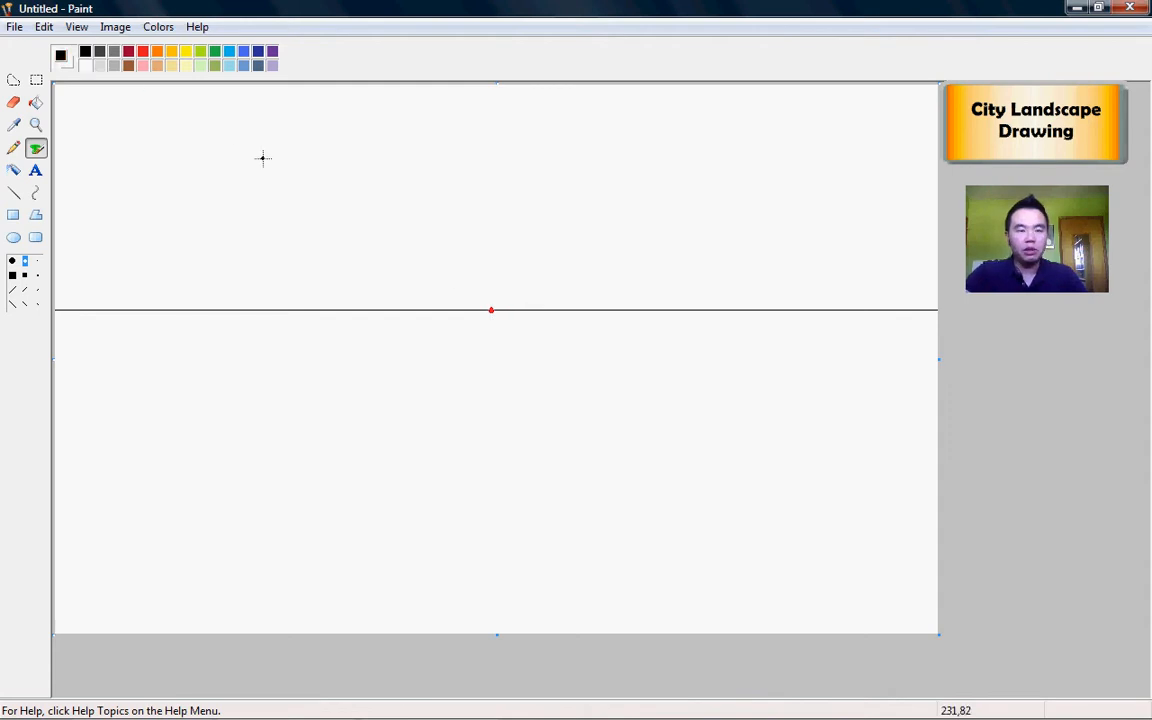
pyautogui.click(14, 194)
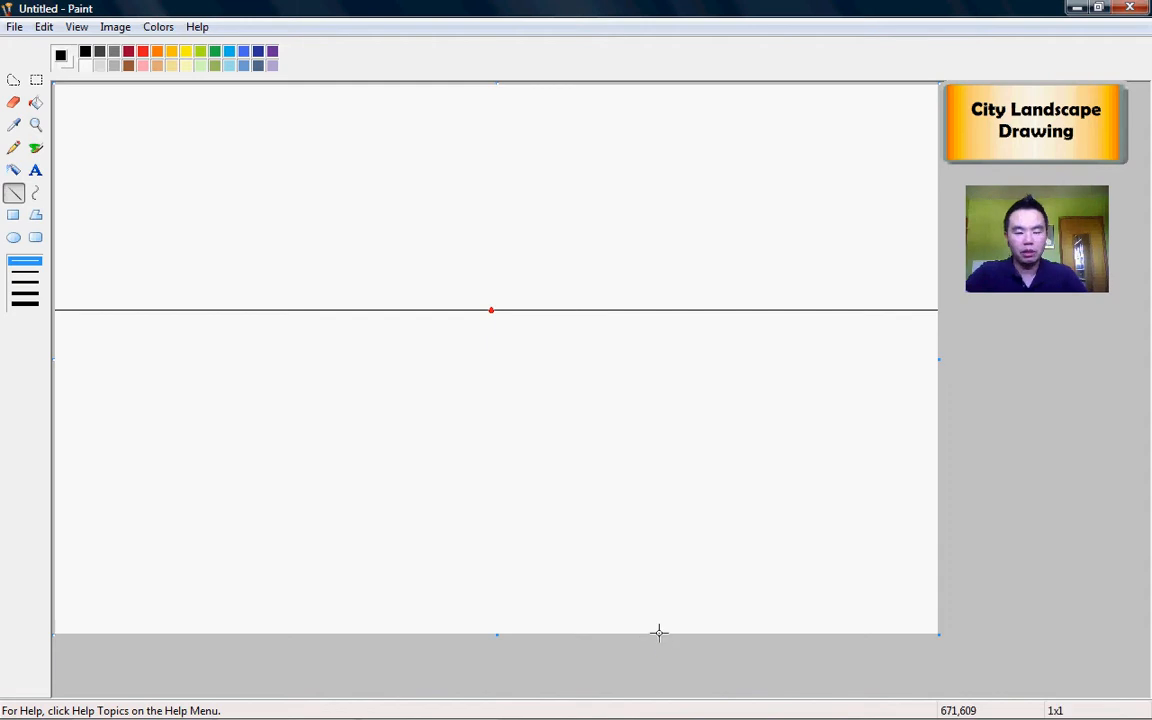
# Step: Draw a road edge from the bottom of the canvas up to the red vanishing point
pyautogui.moveTo(659, 632); pyautogui.dragTo(358, 636)
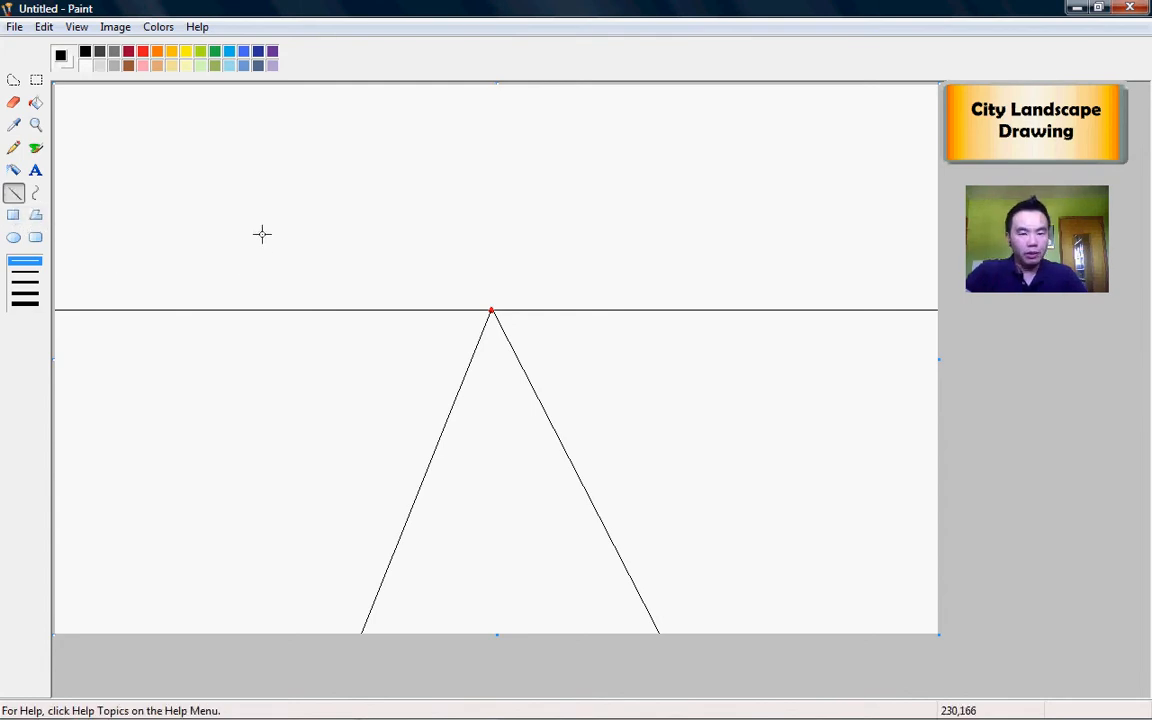
# Step: Outline a tall, narrow building rectangle left of the road, straddling the horizon
pyautogui.moveTo(256, 234); pyautogui.dragTo(256, 406)
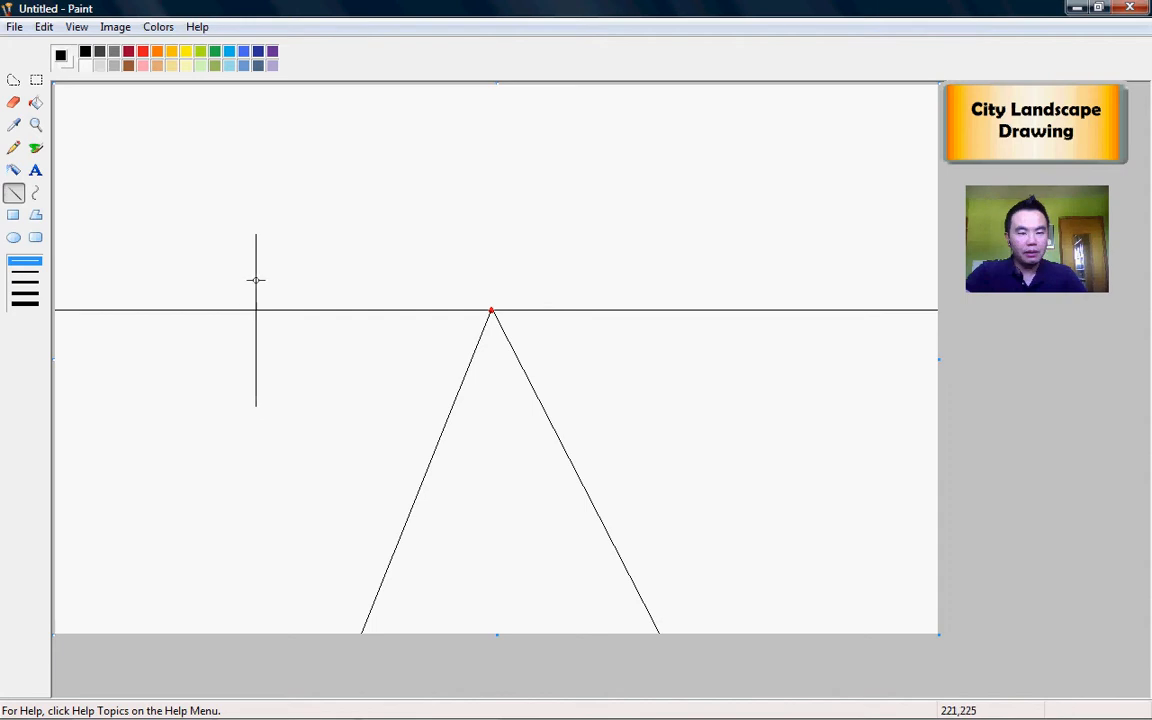
pyautogui.moveTo(256, 232); pyautogui.dragTo(322, 233)
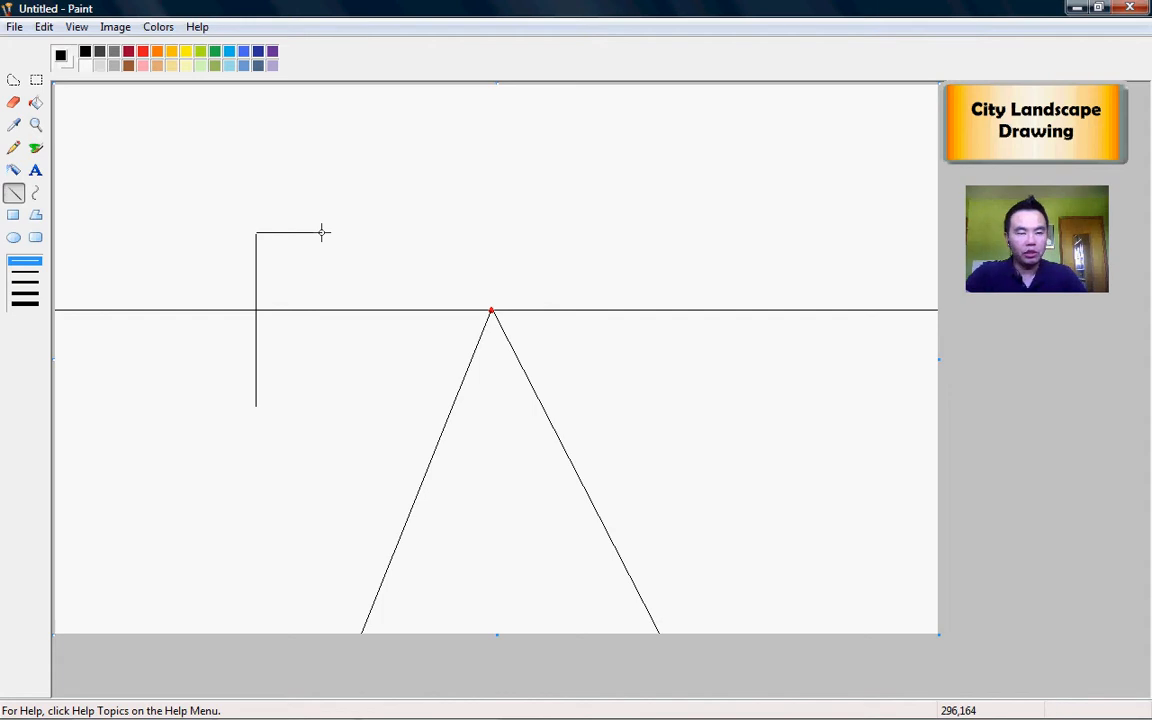
pyautogui.moveTo(322, 233); pyautogui.dragTo(255, 404)
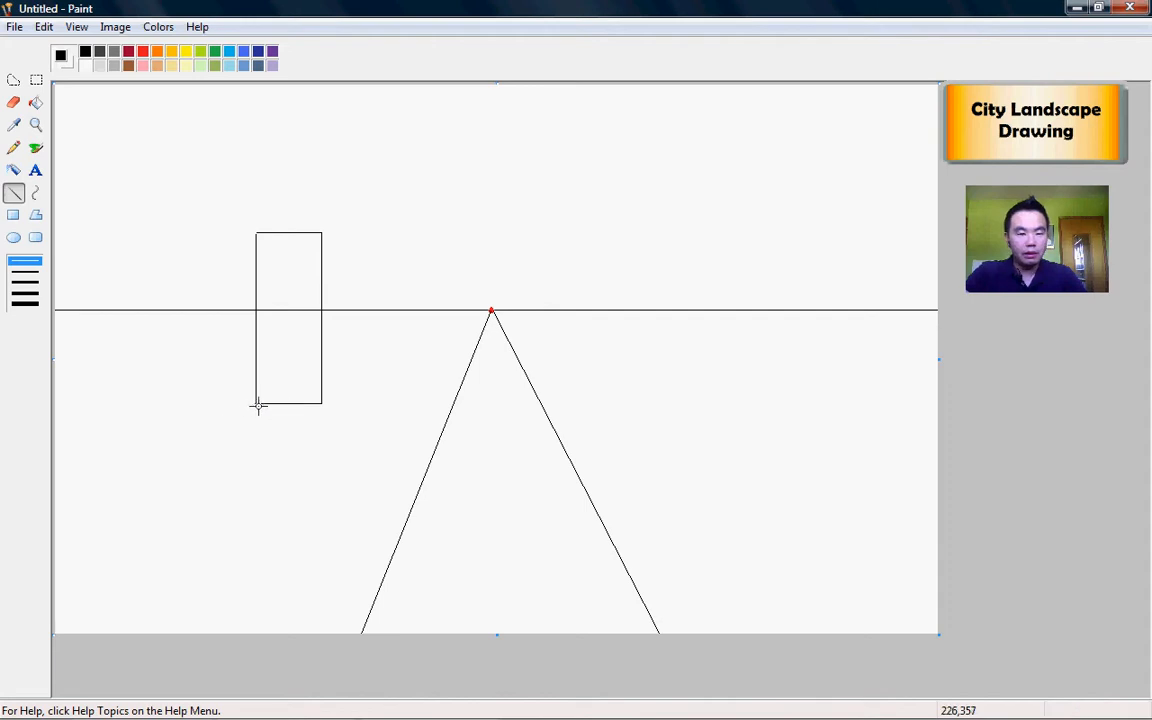
pyautogui.click(13, 102)
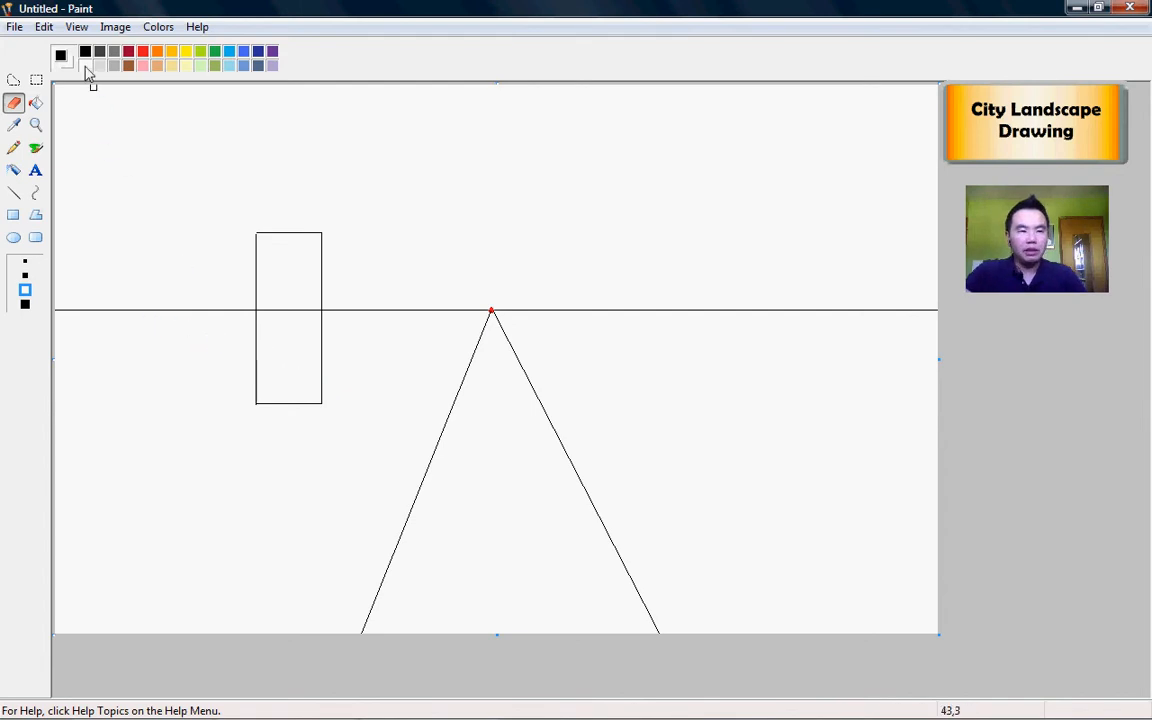
# Step: Run lines from the building's right corners to the vanishing point and close the side with a vertical edge
pyautogui.click(13, 192)
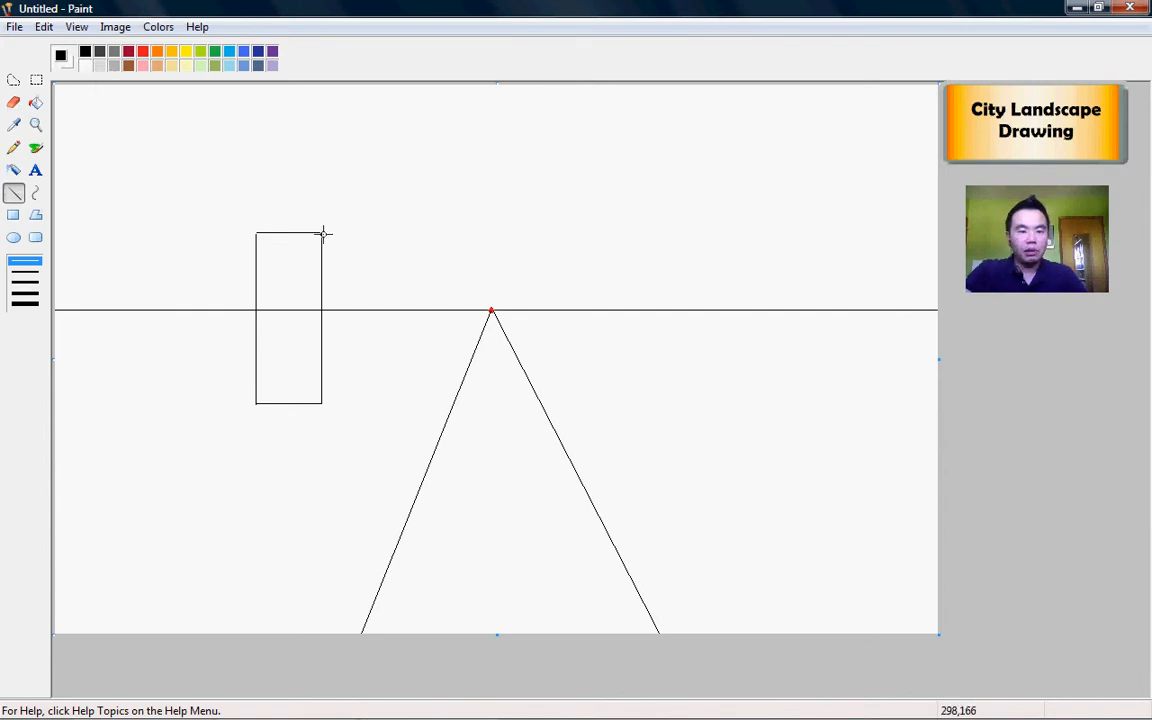
pyautogui.moveTo(322, 233); pyautogui.dragTo(489, 310)
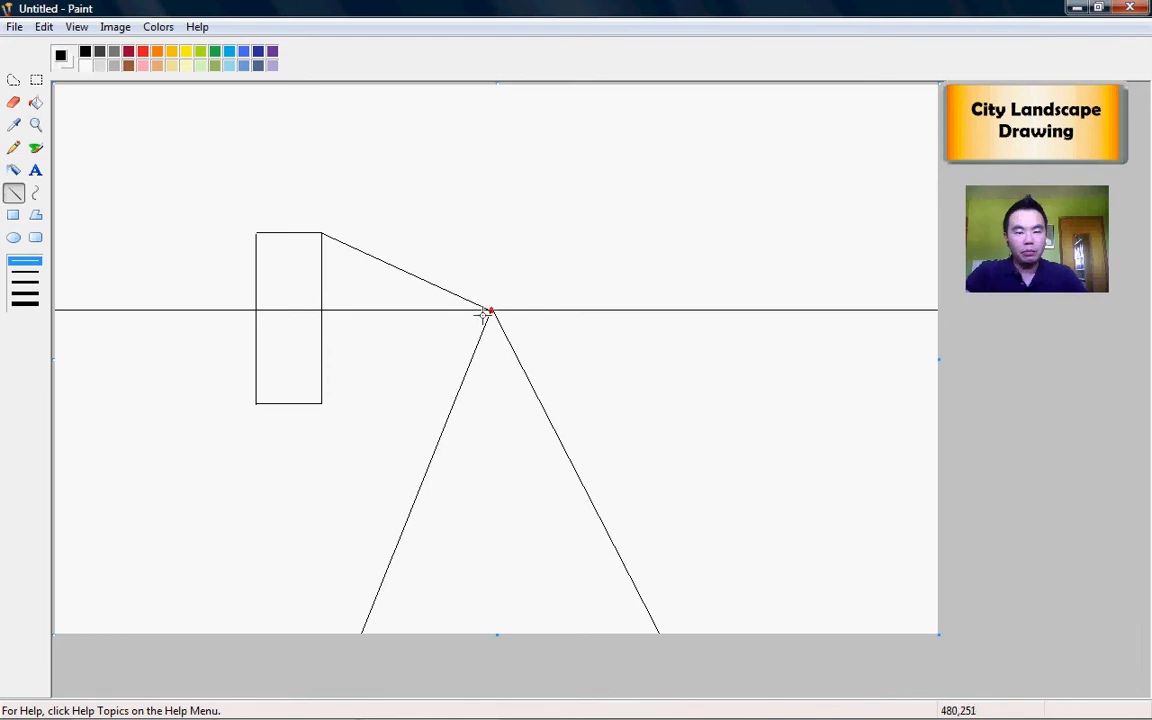
pyautogui.moveTo(322, 403); pyautogui.dragTo(490, 311)
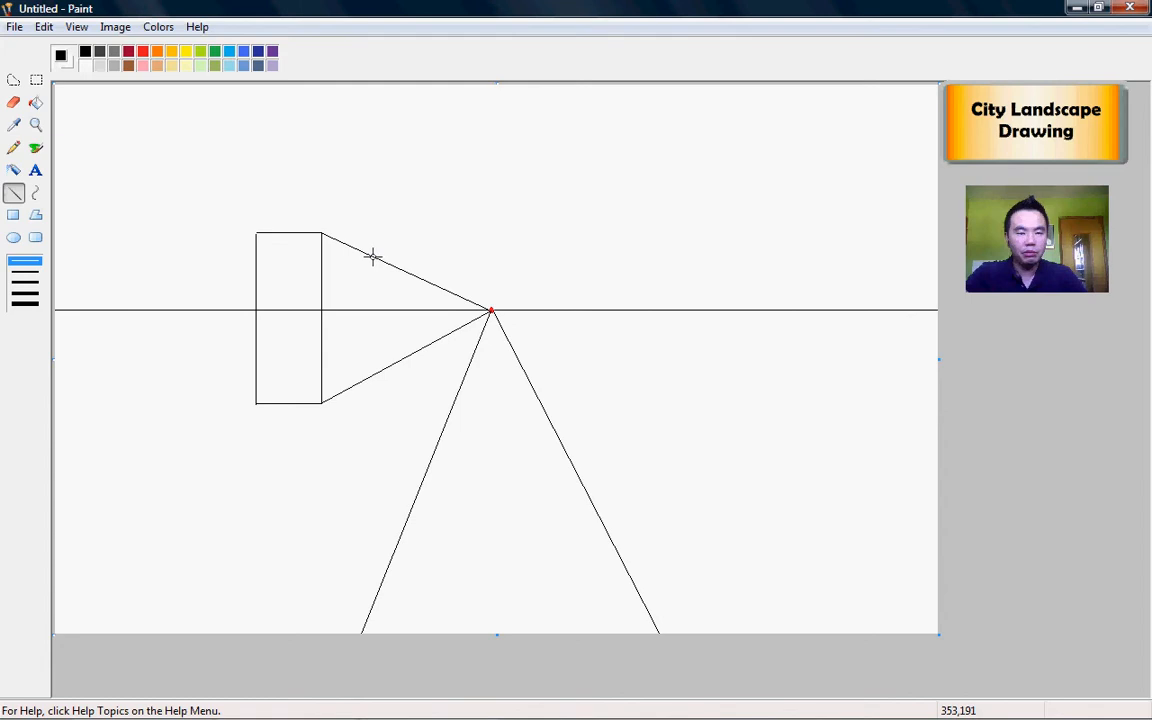
pyautogui.moveTo(372, 257); pyautogui.dragTo(372, 376)
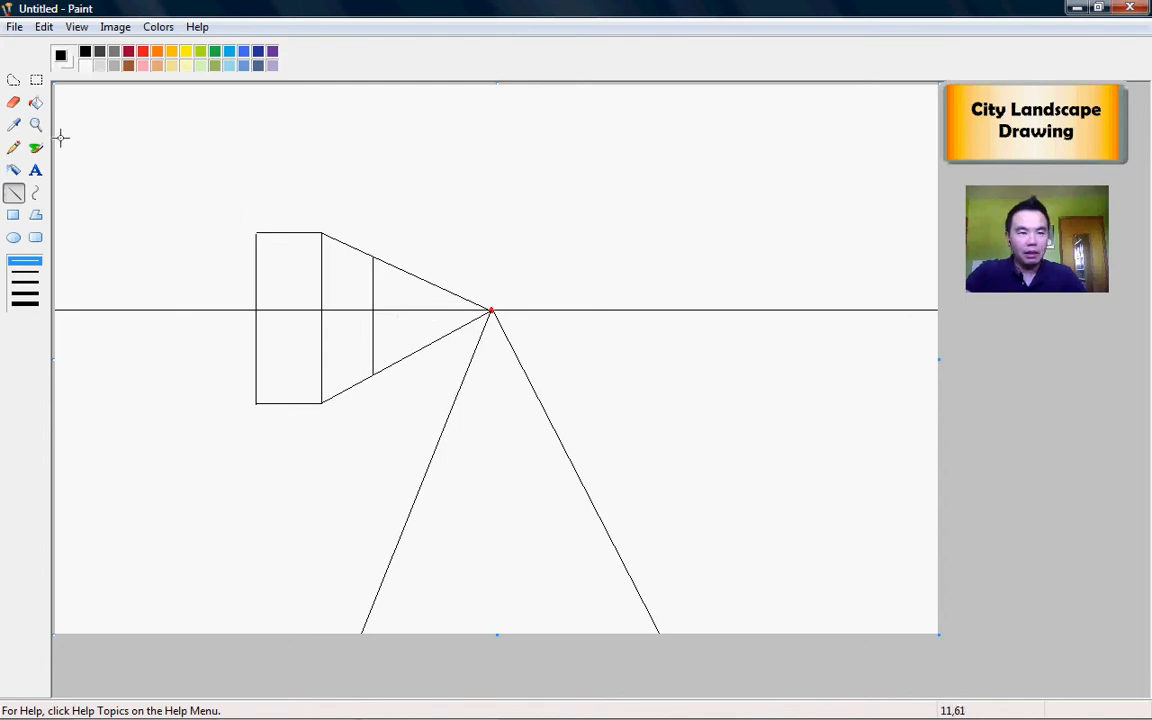
pyautogui.click(13, 104)
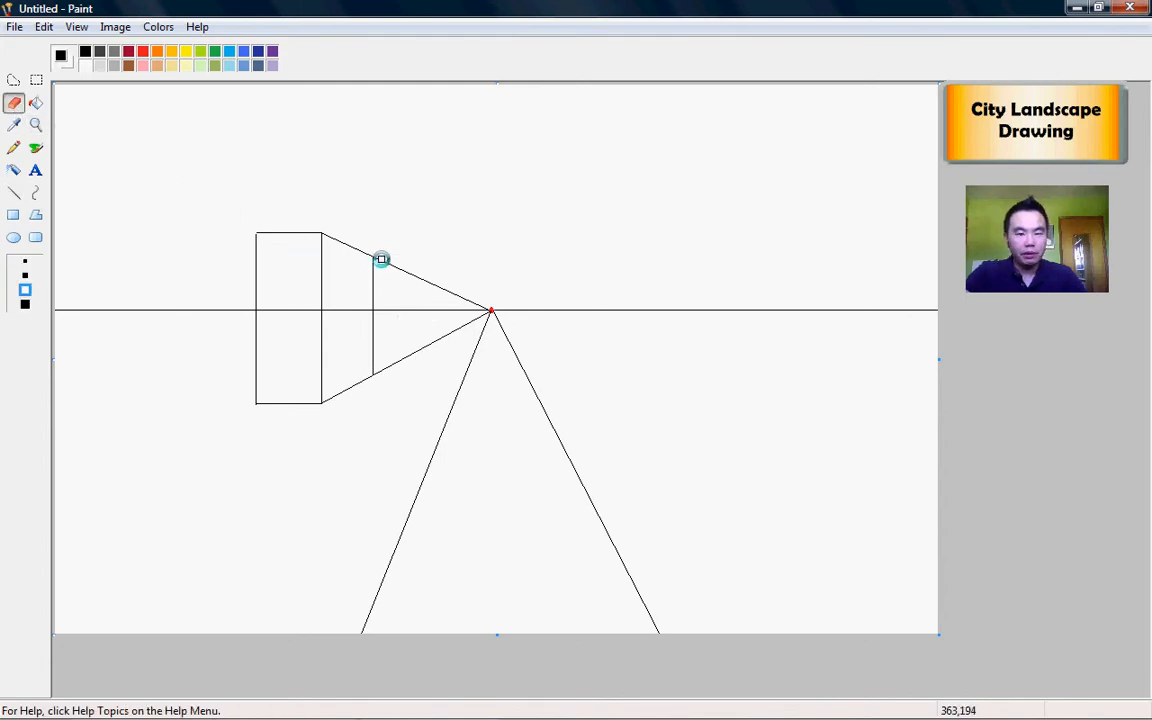
# Step: Erase the guide lines past the side face and the horizon running through the building
pyautogui.moveTo(379, 258)
pyautogui.mouseDown()
pyautogui.moveTo(484, 305)
pyautogui.moveTo(480, 322)
pyautogui.moveTo(378, 374)
pyautogui.mouseUp()
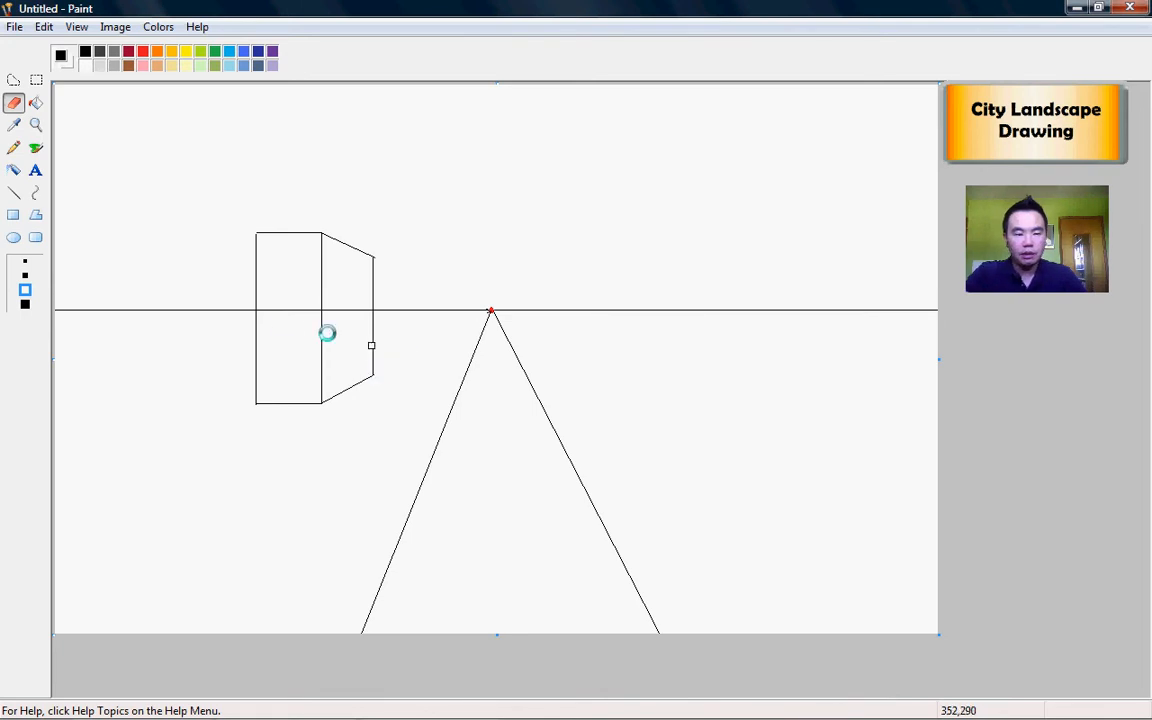
pyautogui.moveTo(277, 311); pyautogui.dragTo(328, 311)
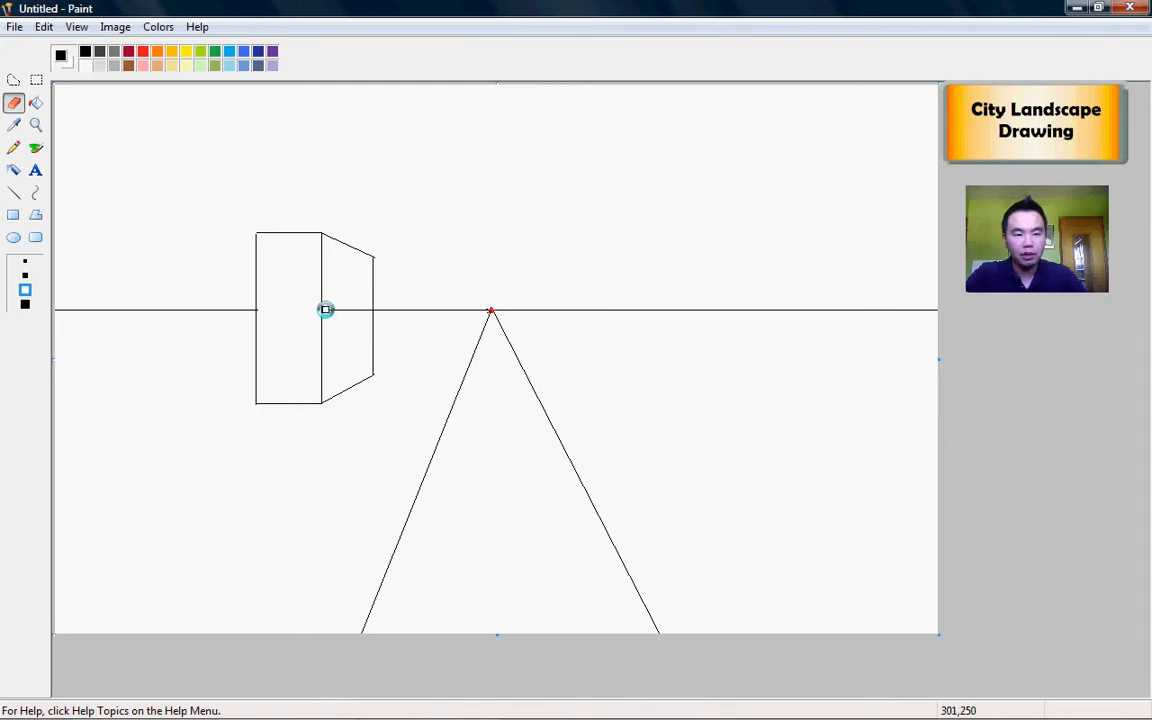
pyautogui.moveTo(327, 310); pyautogui.dragTo(367, 310)
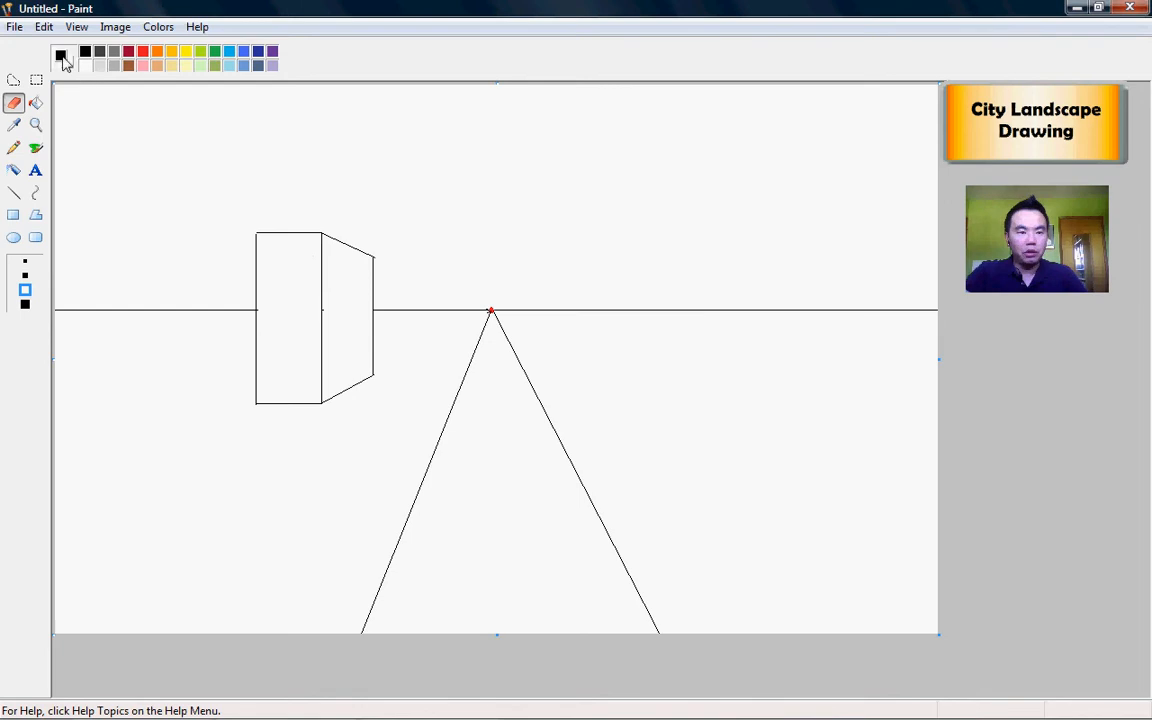
pyautogui.click(13, 192)
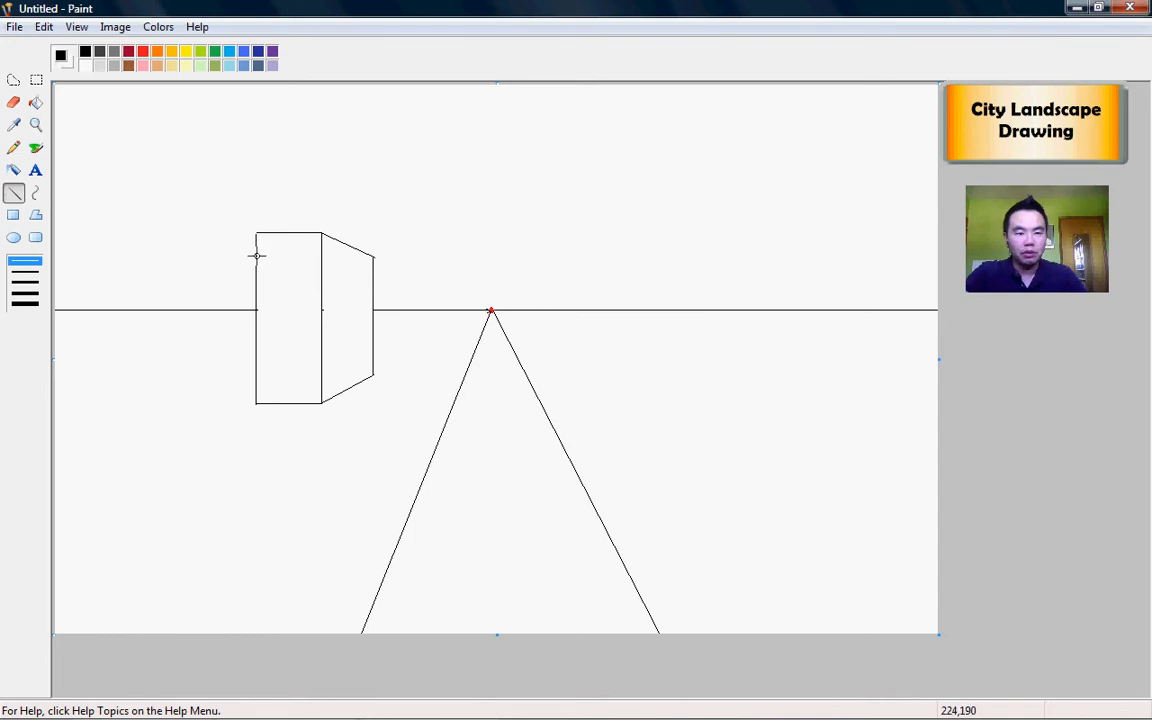
# Step: Draw four horizontal floor lines across the building front
pyautogui.moveTo(257, 262); pyautogui.dragTo(321, 262)
pyautogui.moveTo(257, 294); pyautogui.dragTo(320, 294)
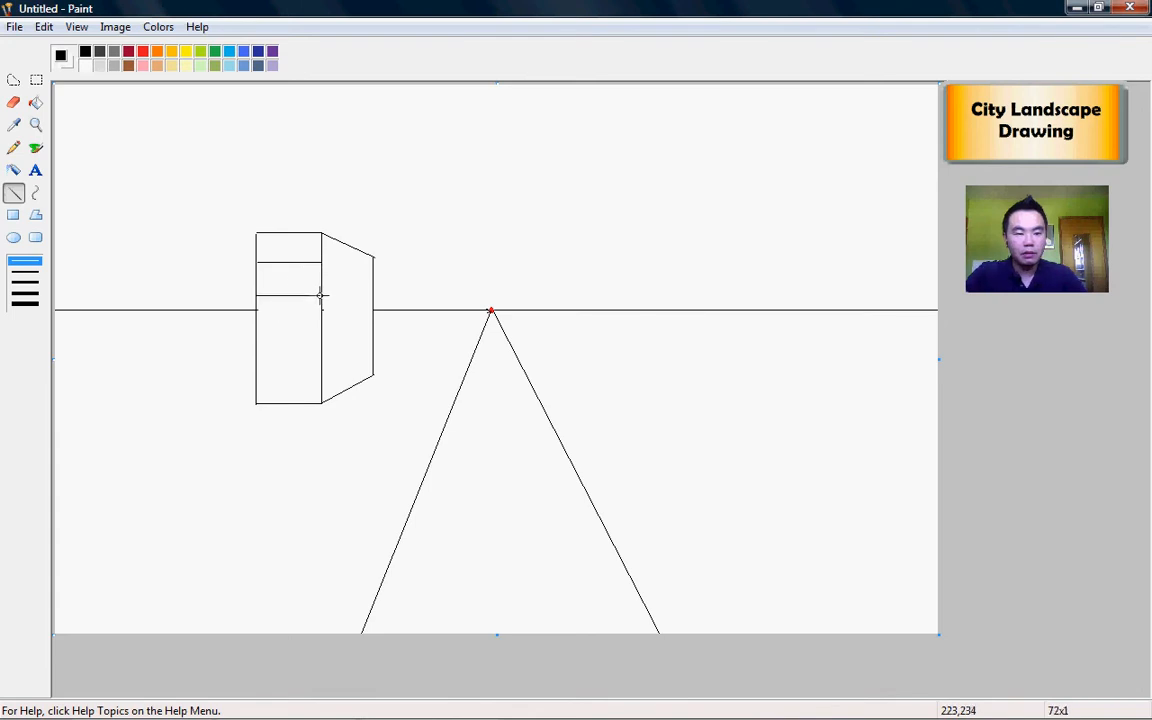
pyautogui.moveTo(257, 329); pyautogui.dragTo(321, 330)
pyautogui.moveTo(259, 361); pyautogui.dragTo(321, 359)
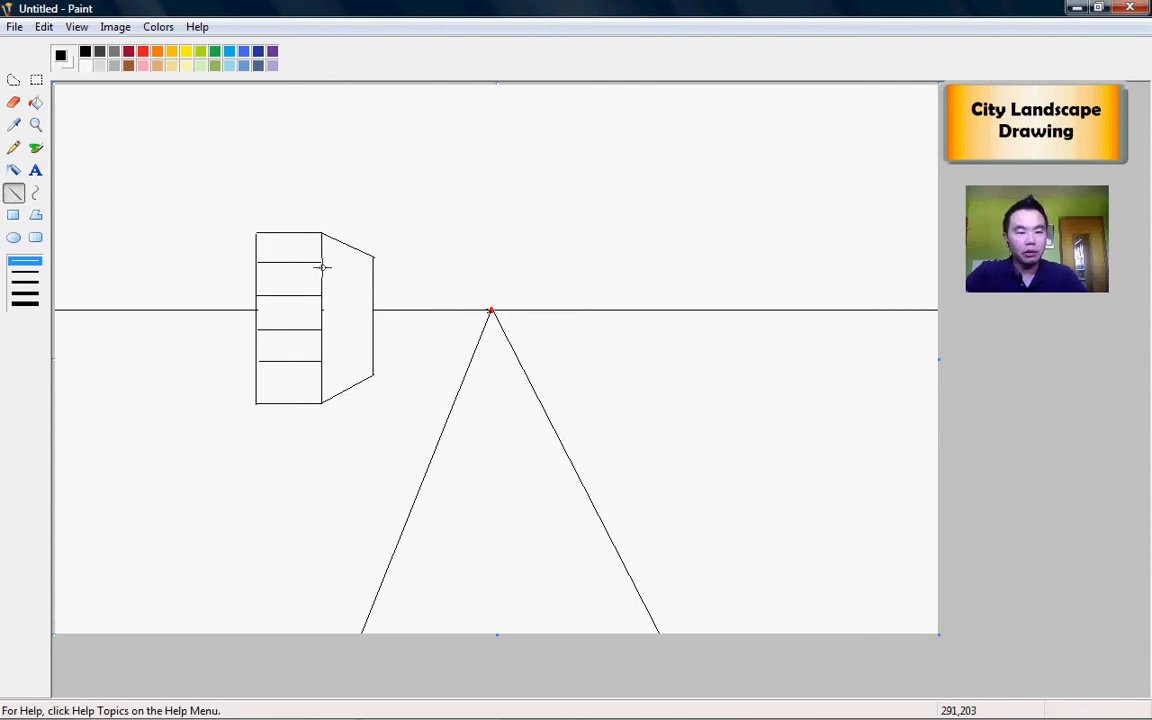
# Step: Extend each of the four floor lines from the front's right edge to the vanishing point
pyautogui.moveTo(322, 262); pyautogui.dragTo(491, 311)
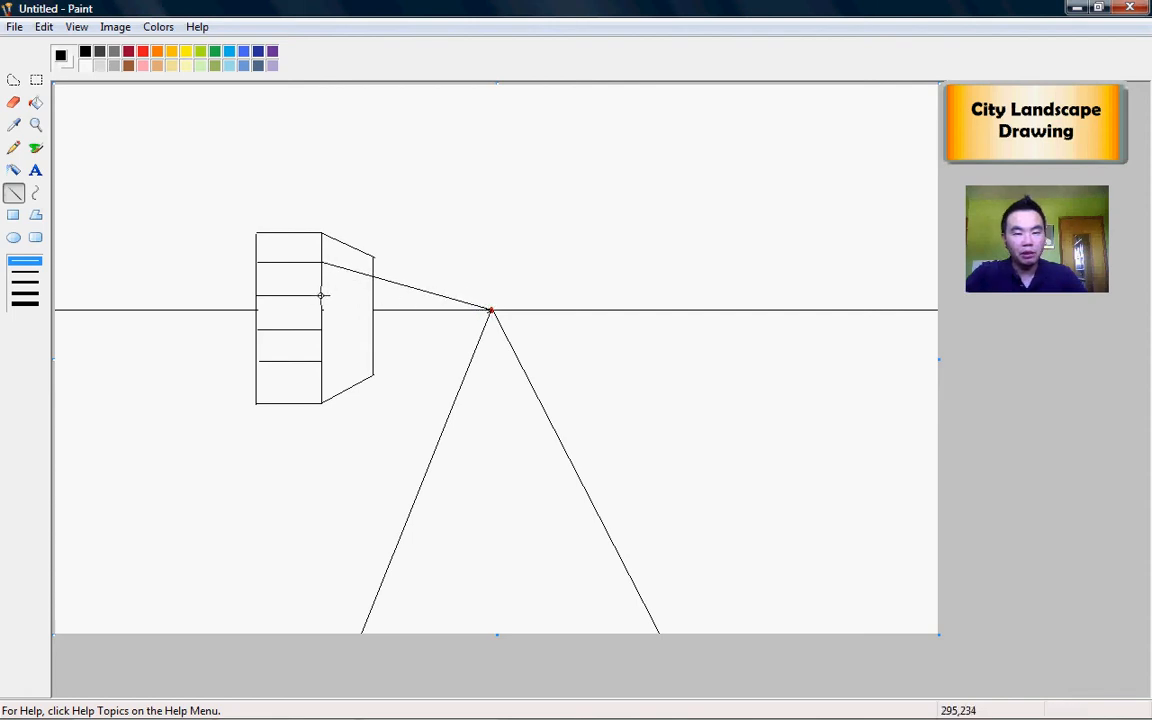
pyautogui.moveTo(321, 295); pyautogui.dragTo(490, 311)
pyautogui.moveTo(322, 329); pyautogui.dragTo(489, 311)
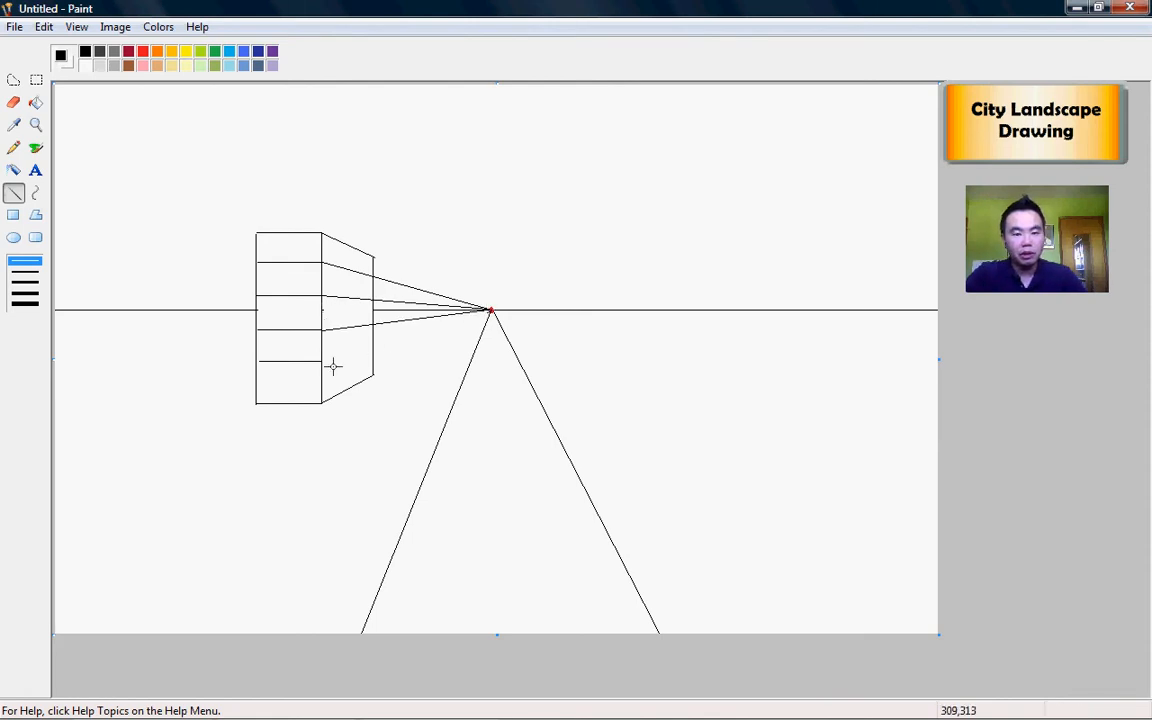
pyautogui.moveTo(322, 361); pyautogui.dragTo(489, 311)
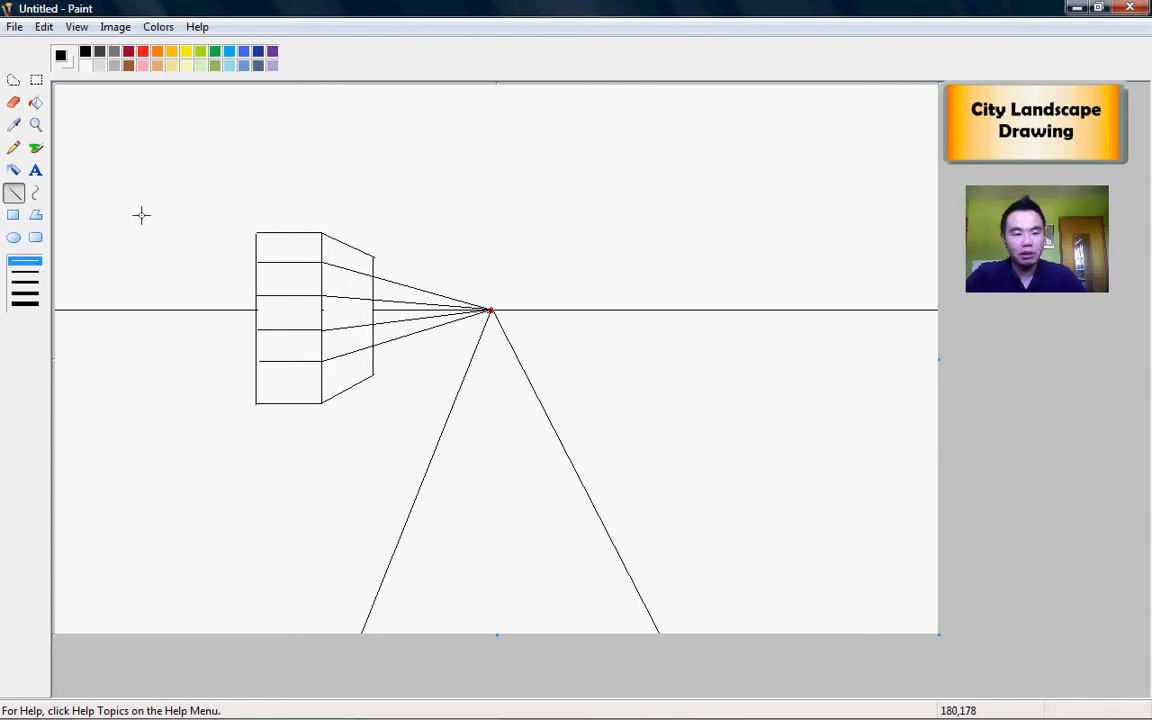
# Step: Erase the floor guide lines running beyond the side face's back edge
pyautogui.click(13, 102)
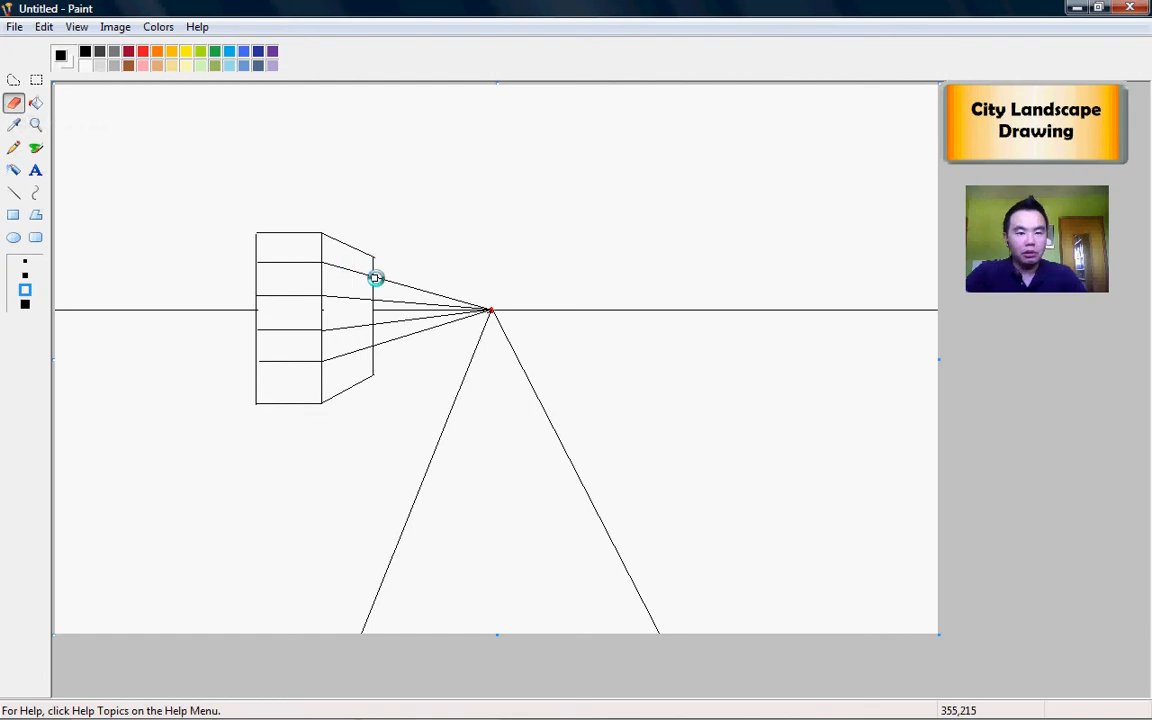
pyautogui.moveTo(376, 278); pyautogui.dragTo(478, 306)
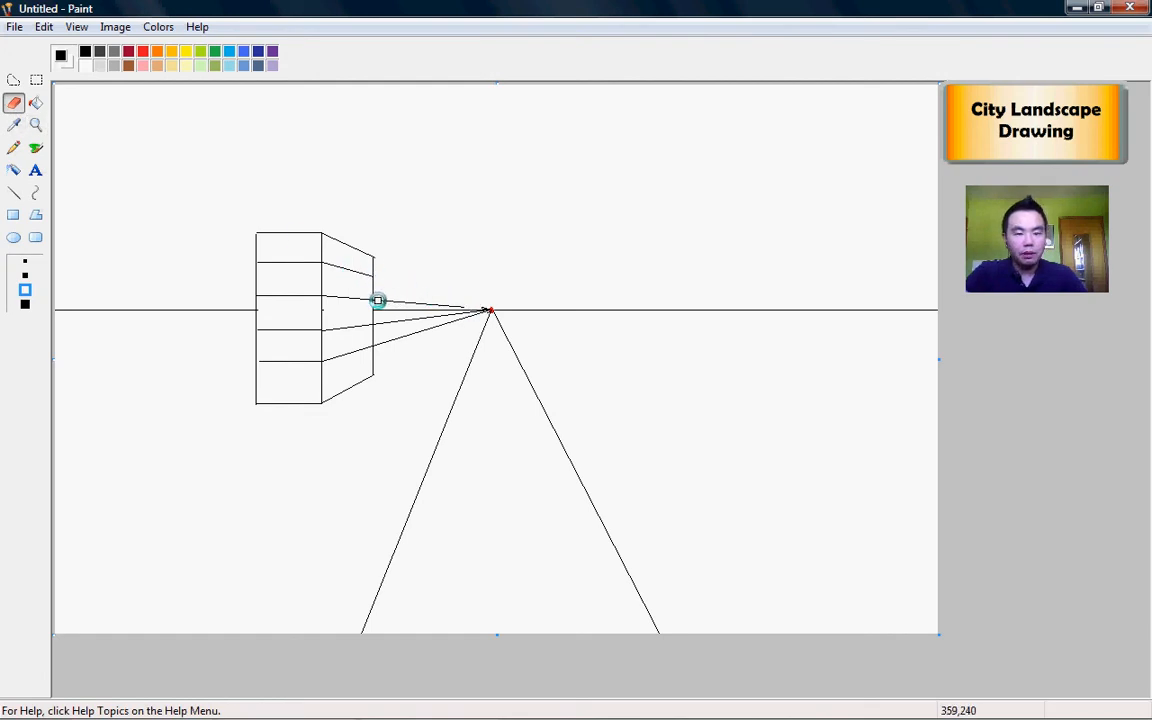
pyautogui.moveTo(378, 300); pyautogui.dragTo(480, 308)
pyautogui.moveTo(379, 326)
pyautogui.mouseDown()
pyautogui.moveTo(471, 314)
pyautogui.moveTo(384, 344)
pyautogui.mouseUp()
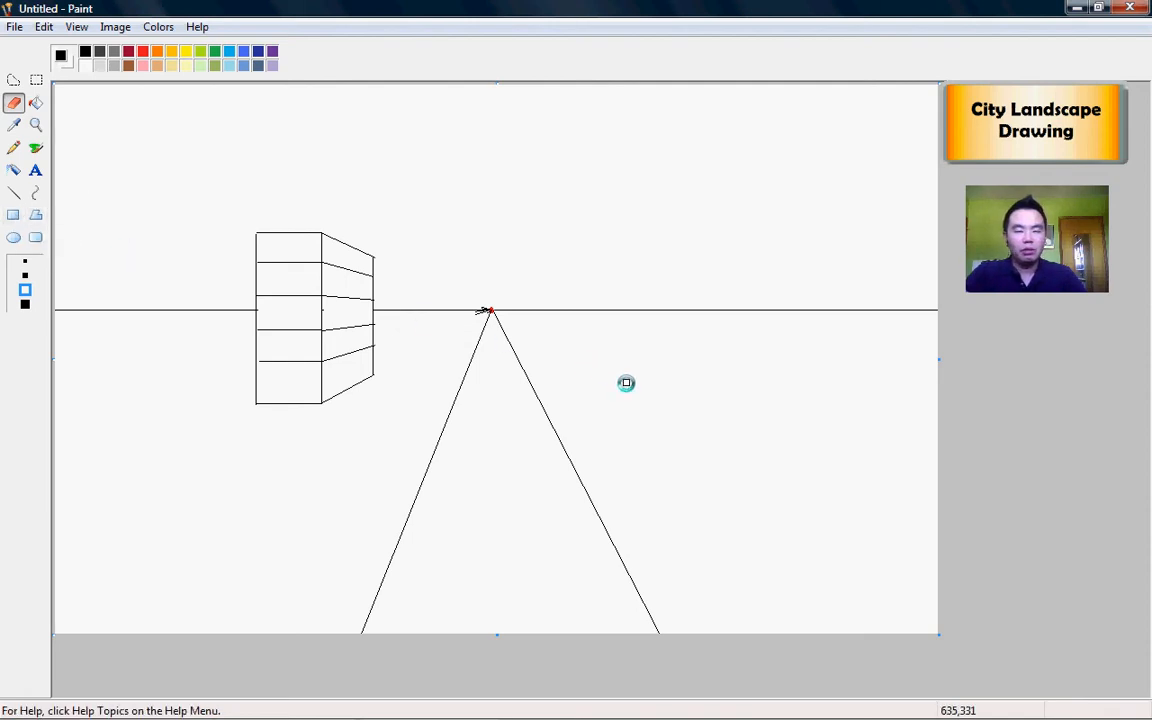
# Step: Tidy the top-left corner of the low rectangle right of the road
pyautogui.click(13, 218)
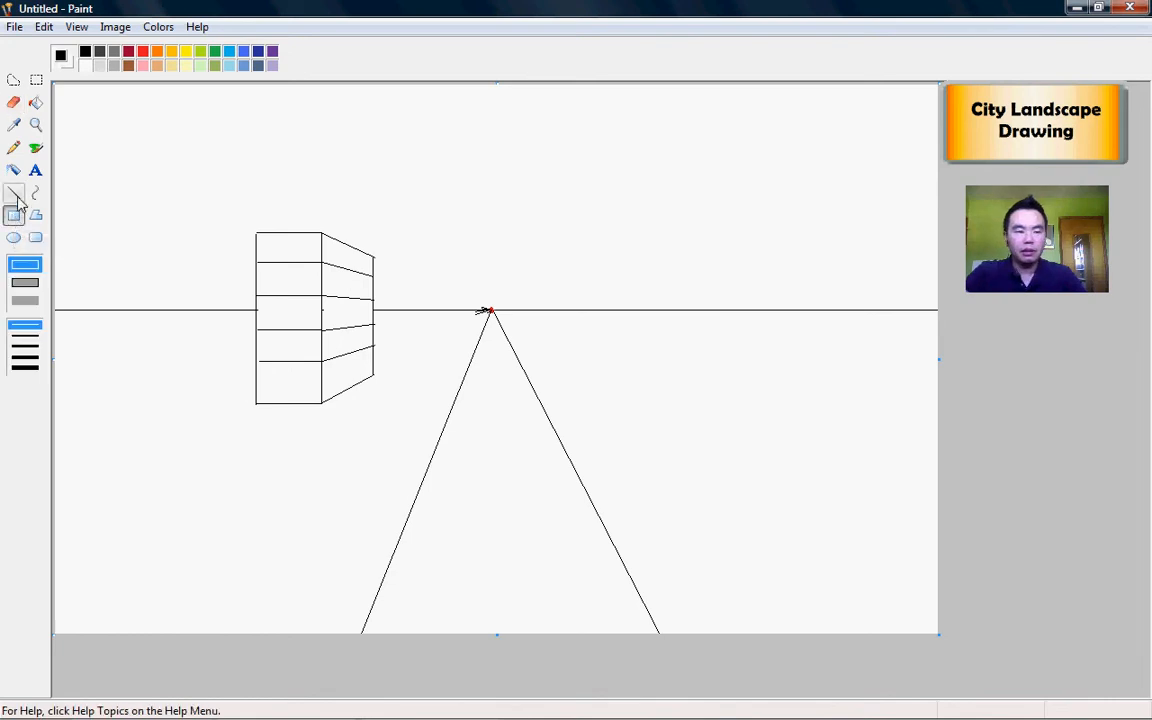
pyautogui.click(13, 192)
pyautogui.moveTo(669, 429)
pyautogui.mouseDown()
pyautogui.moveTo(815, 429)
pyautogui.moveTo(815, 465)
pyautogui.moveTo(672, 466)
pyautogui.moveTo(672, 428)
pyautogui.mouseUp()
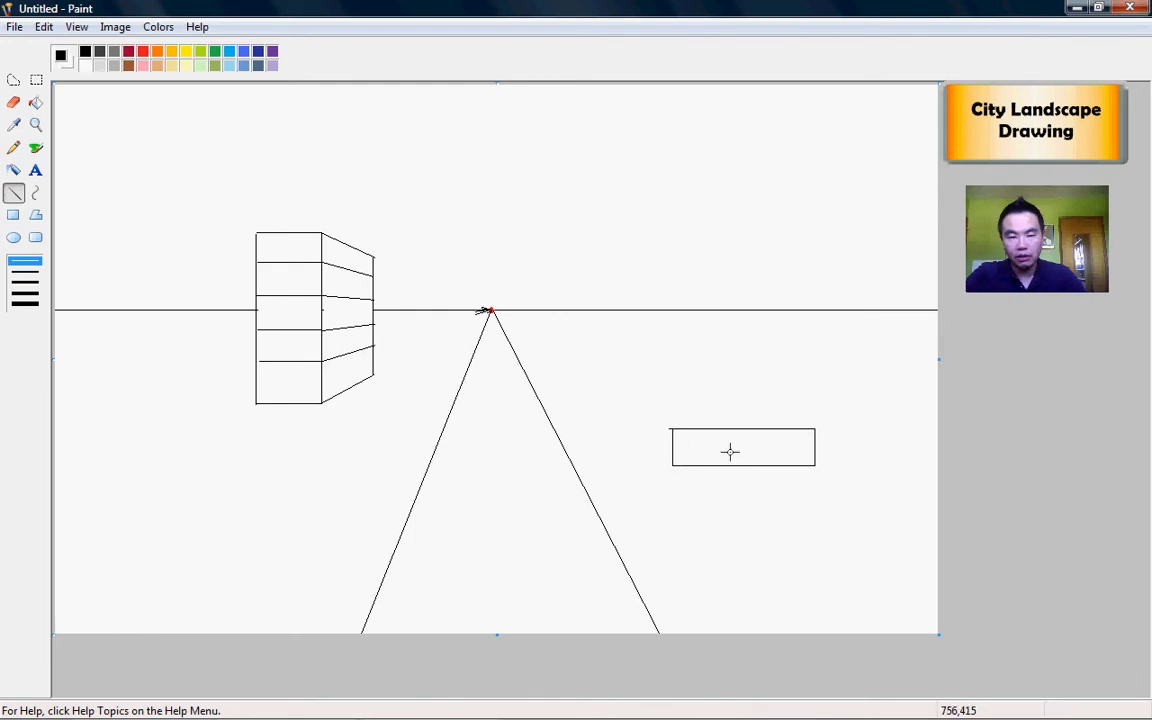
pyautogui.click(13, 103)
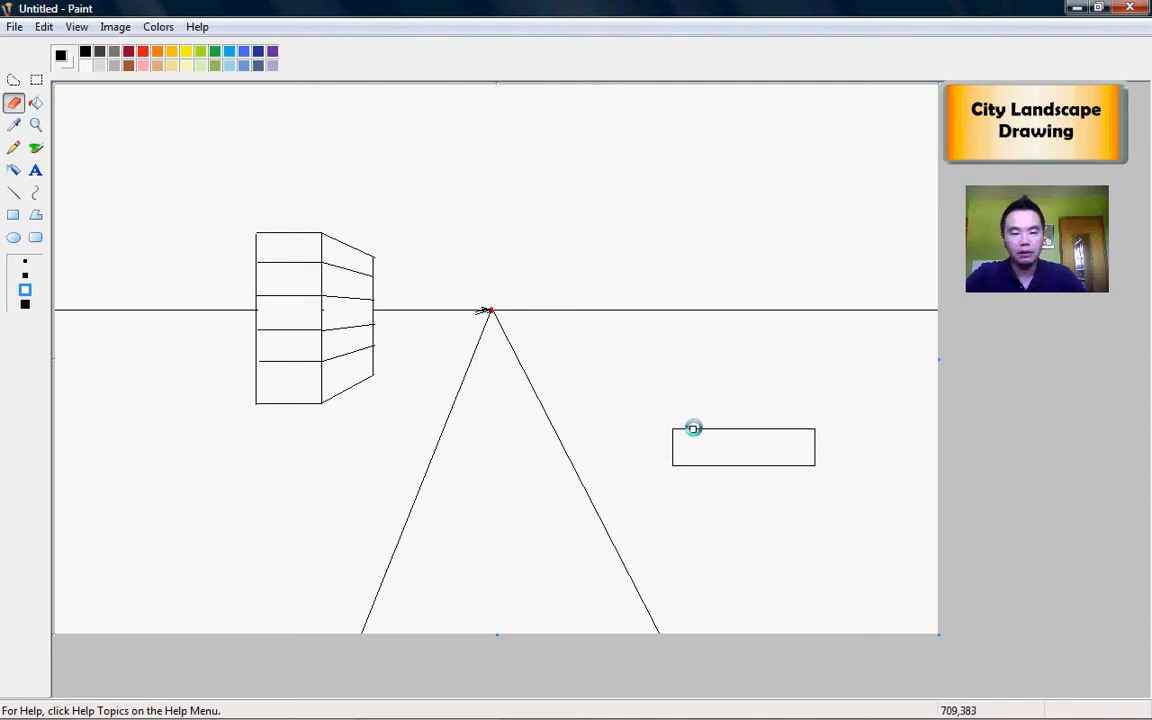
pyautogui.click(15, 192)
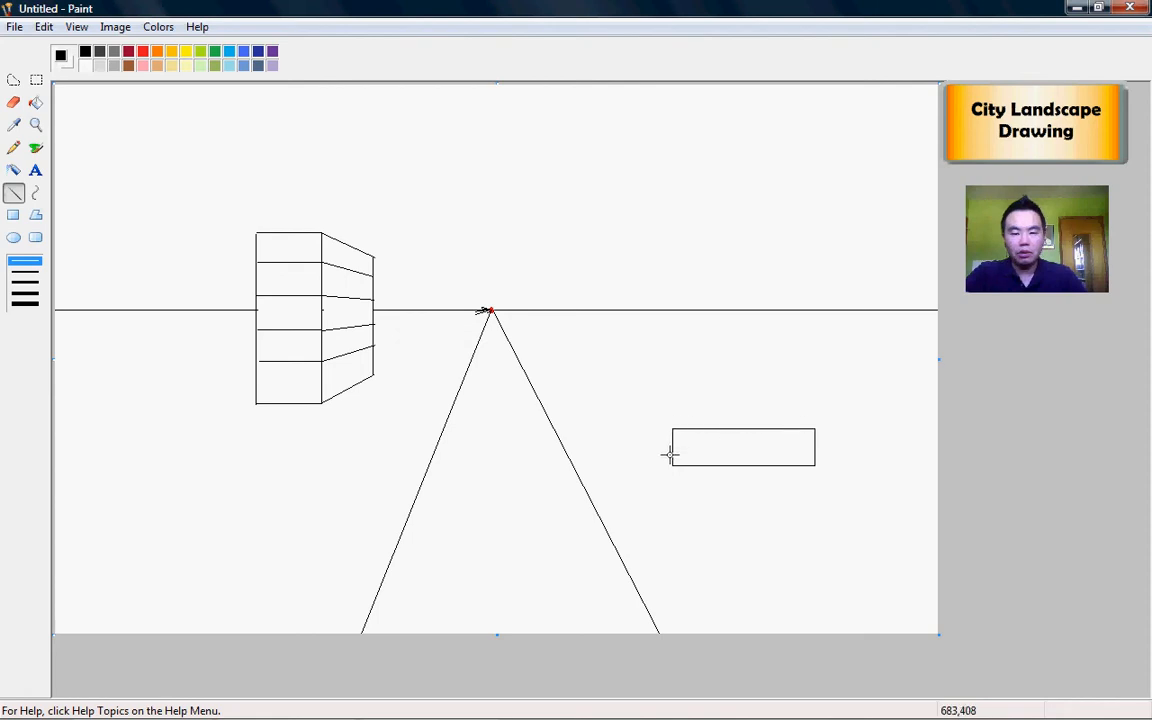
# Step: Connect three rectangle corners to the vanishing point and add the box's top and vertical back edges
pyautogui.moveTo(812, 428); pyautogui.dragTo(487, 309)
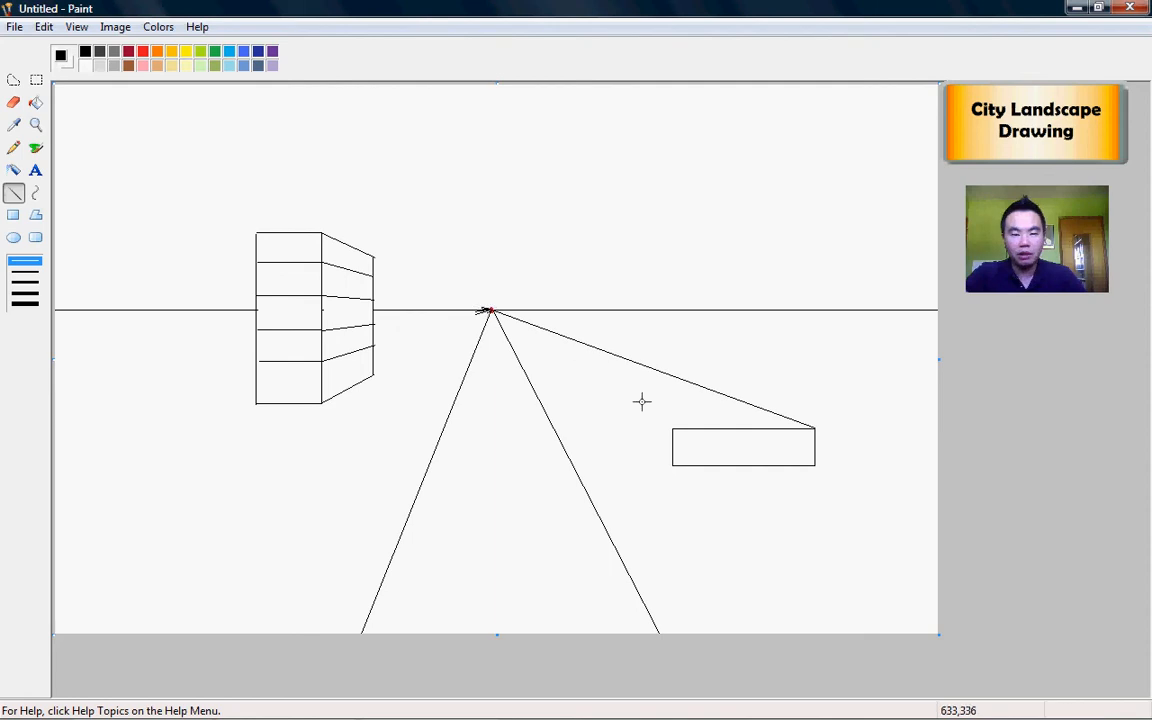
pyautogui.moveTo(672, 428); pyautogui.dragTo(489, 310)
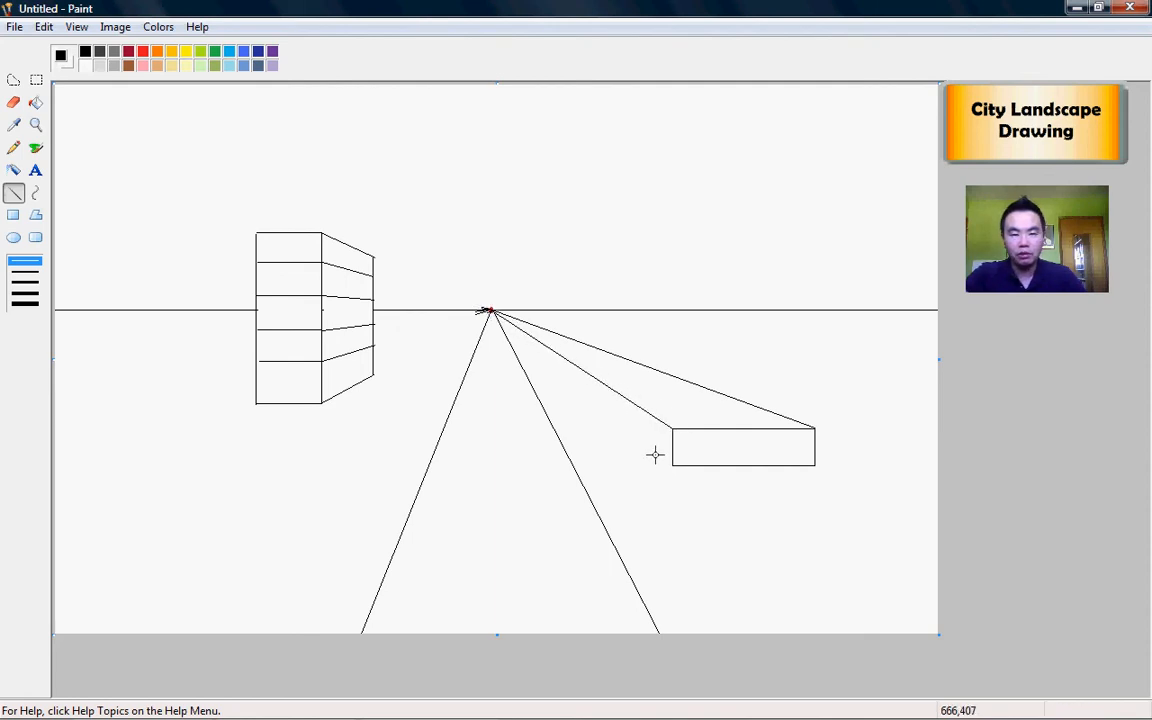
pyautogui.moveTo(671, 464); pyautogui.dragTo(489, 310)
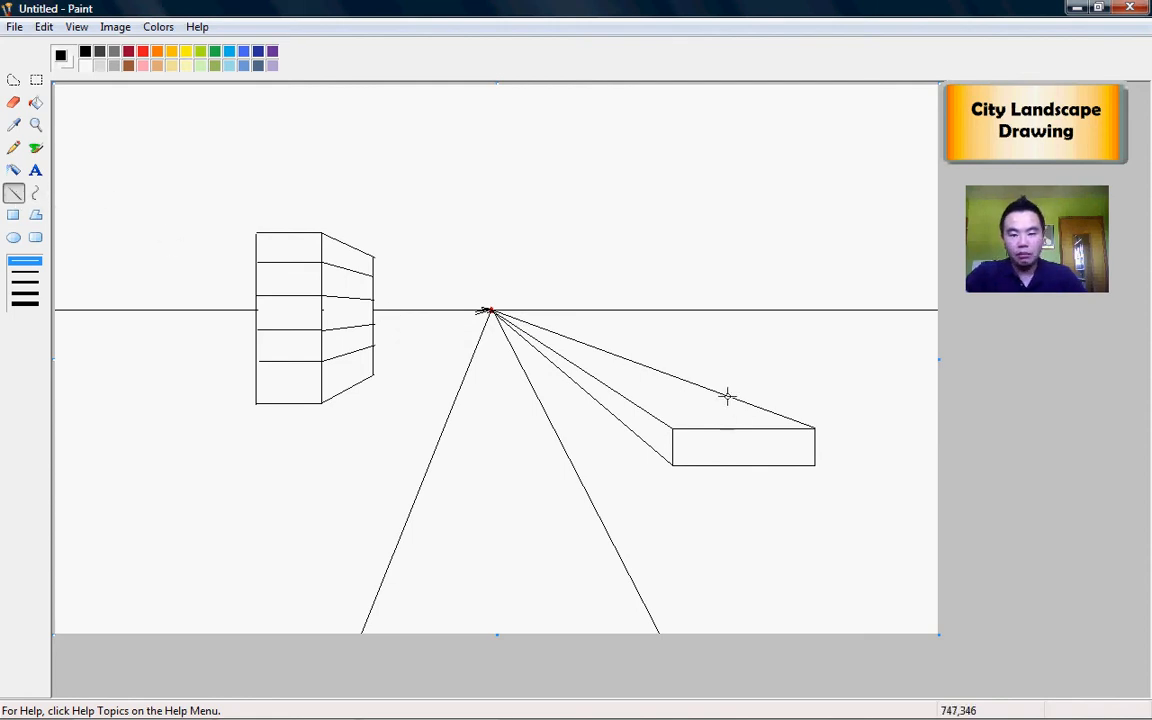
pyautogui.moveTo(727, 396); pyautogui.dragTo(622, 396)
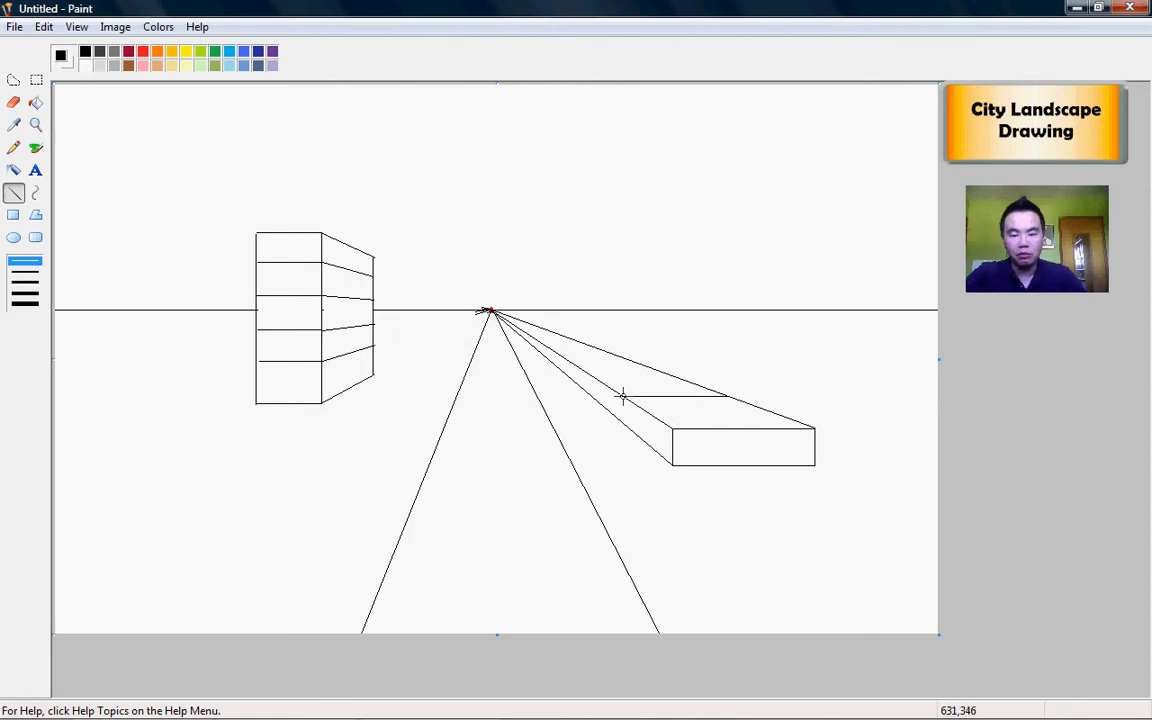
pyautogui.moveTo(622, 398); pyautogui.dragTo(623, 418)
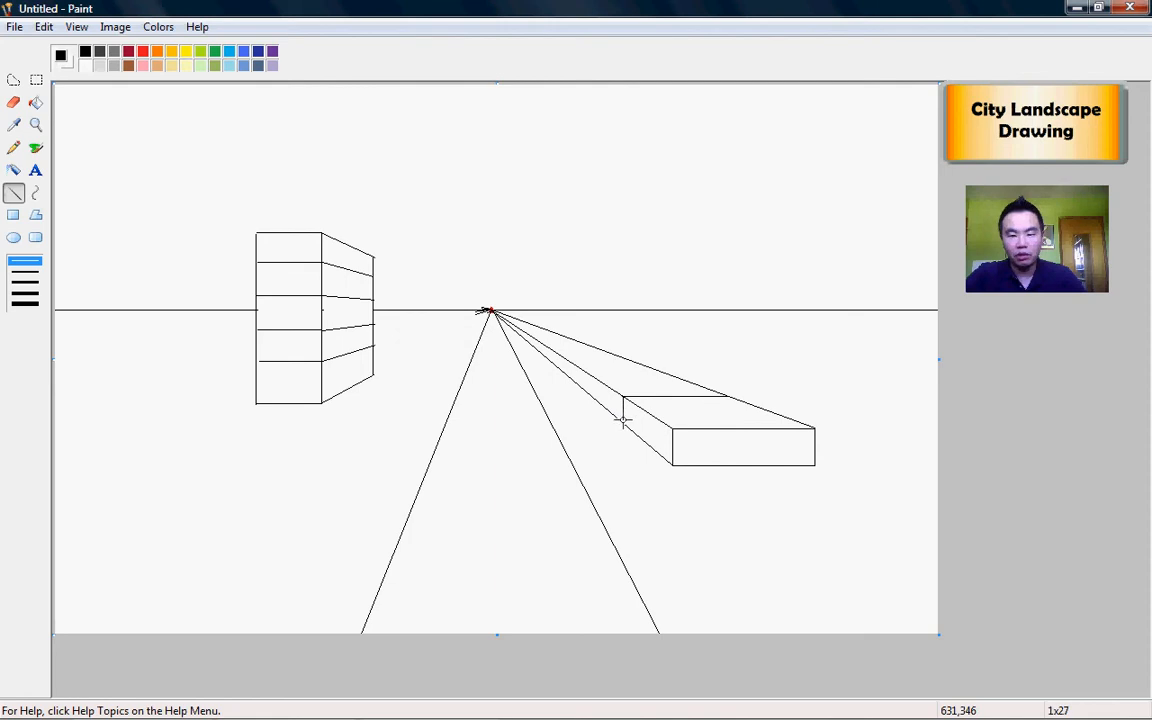
pyautogui.moveTo(622, 424); pyautogui.dragTo(622, 424)
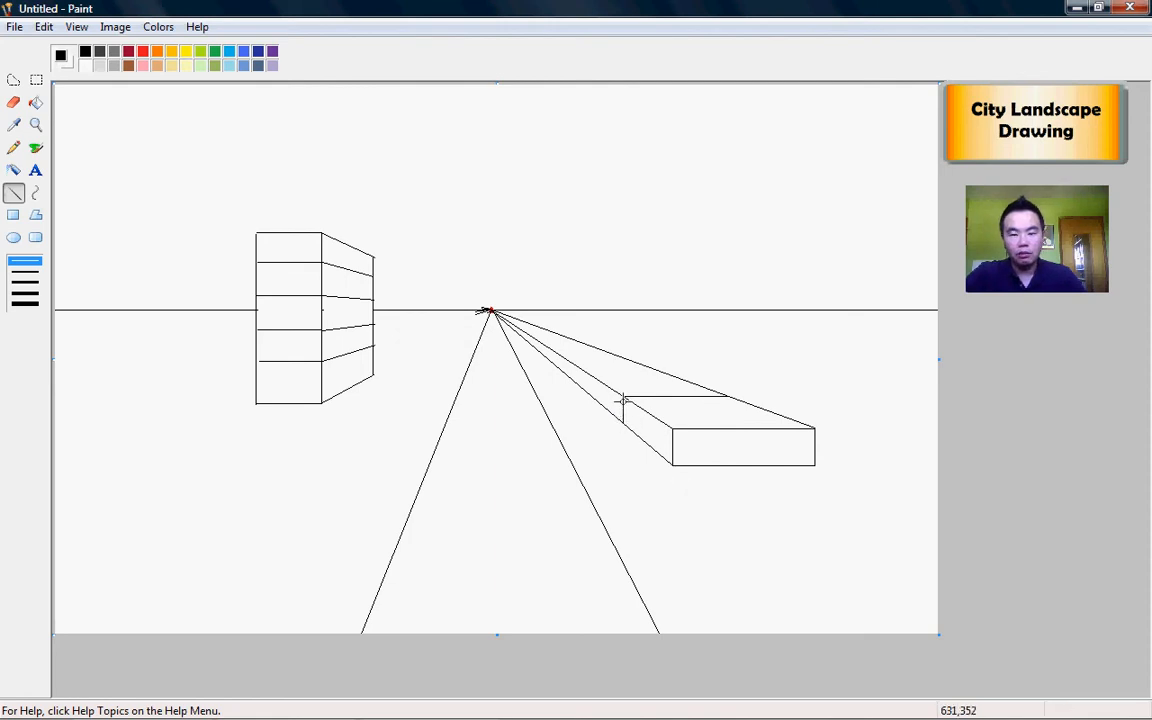
# Step: Erase the upper and lower guide lines between the low box and the vanishing point
pyautogui.click(12, 105)
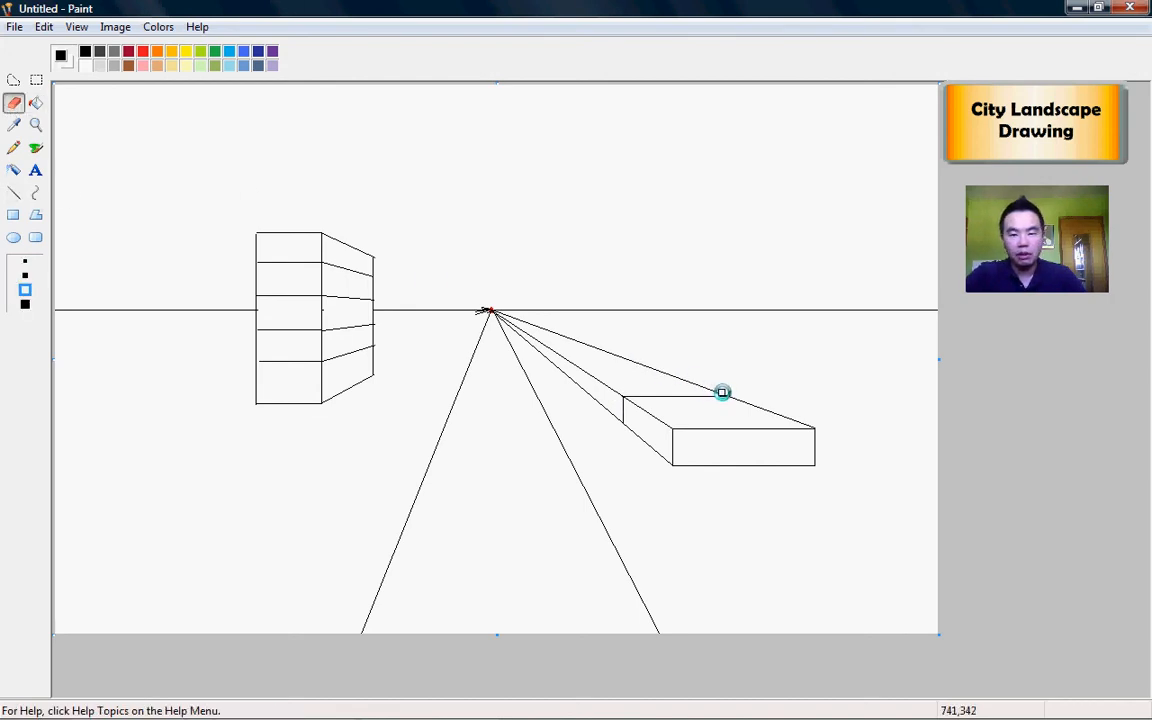
pyautogui.moveTo(722, 391)
pyautogui.mouseDown()
pyautogui.moveTo(504, 316)
pyautogui.moveTo(568, 358)
pyautogui.mouseUp()
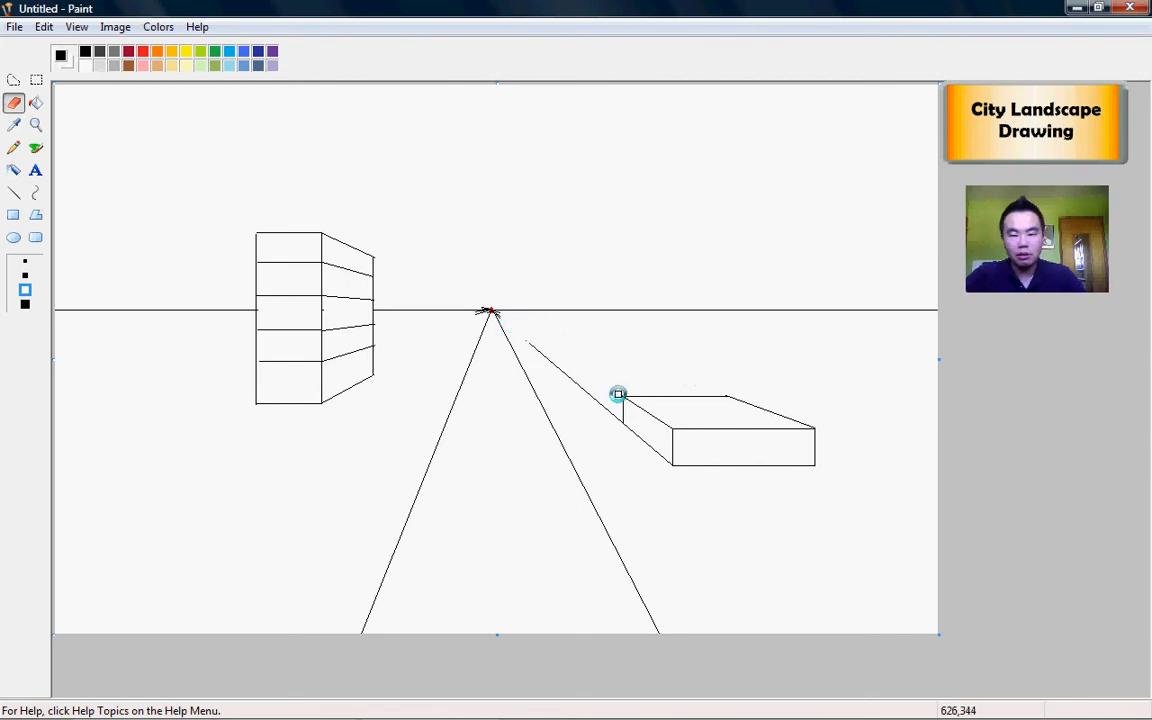
pyautogui.moveTo(618, 422)
pyautogui.mouseDown()
pyautogui.moveTo(528, 341)
pyautogui.moveTo(560, 372)
pyautogui.mouseUp()
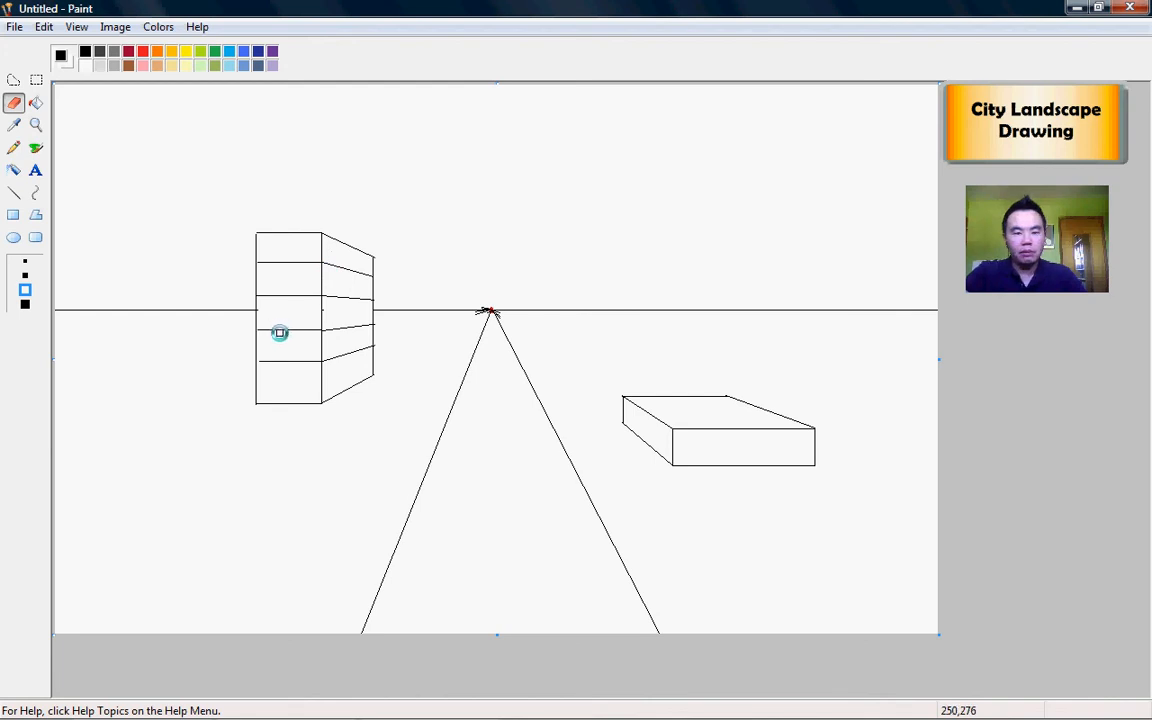
# Step: Draw an L-shaped outline at the far right: a tall tower with a low left wing, crossing the horizon
pyautogui.click(14, 193)
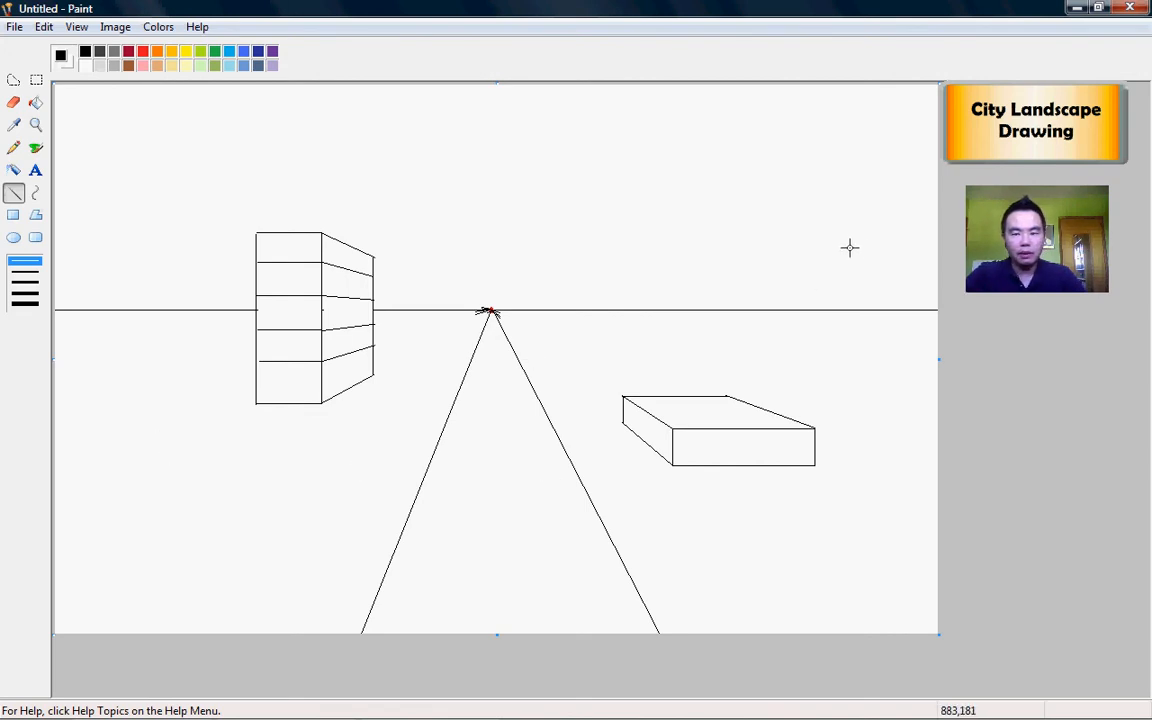
pyautogui.moveTo(863, 238)
pyautogui.mouseDown()
pyautogui.moveTo(864, 387)
pyautogui.moveTo(756, 380)
pyautogui.moveTo(756, 350)
pyautogui.moveTo(823, 349)
pyautogui.moveTo(825, 241)
pyautogui.moveTo(864, 241)
pyautogui.mouseUp()
pyautogui.click(13, 102)
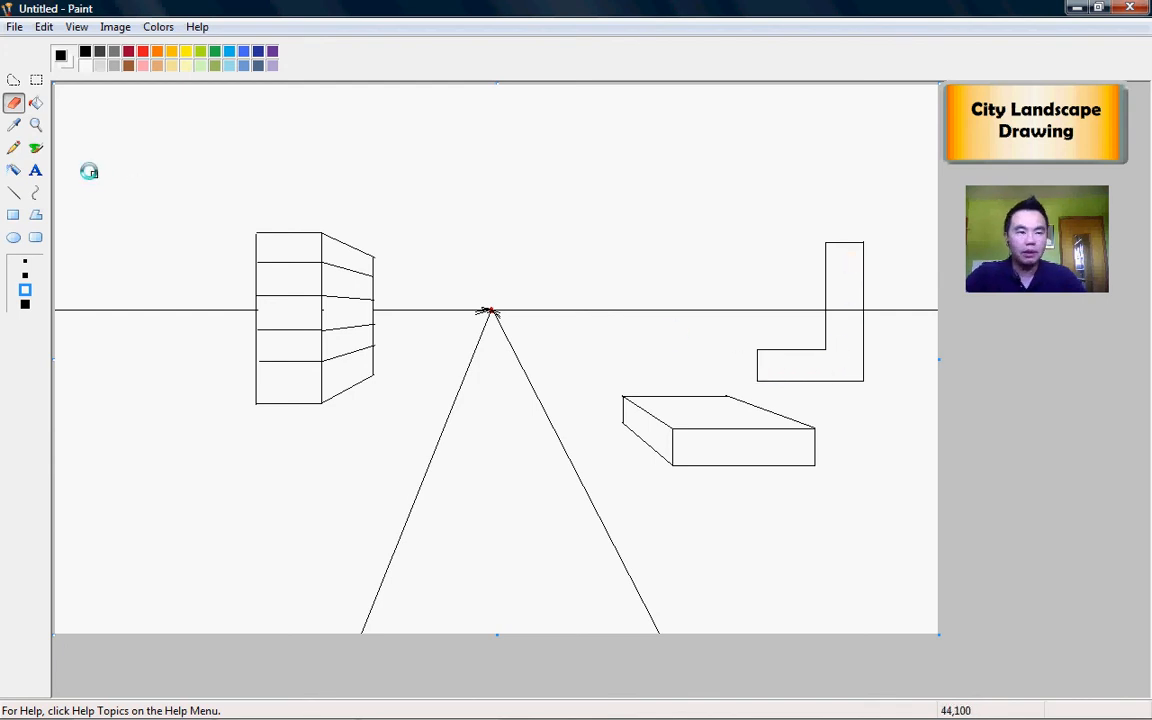
# Step: Run lines from four L-shape corners to the vanishing point, then draw back vertical edges for both parts
pyautogui.click(14, 195)
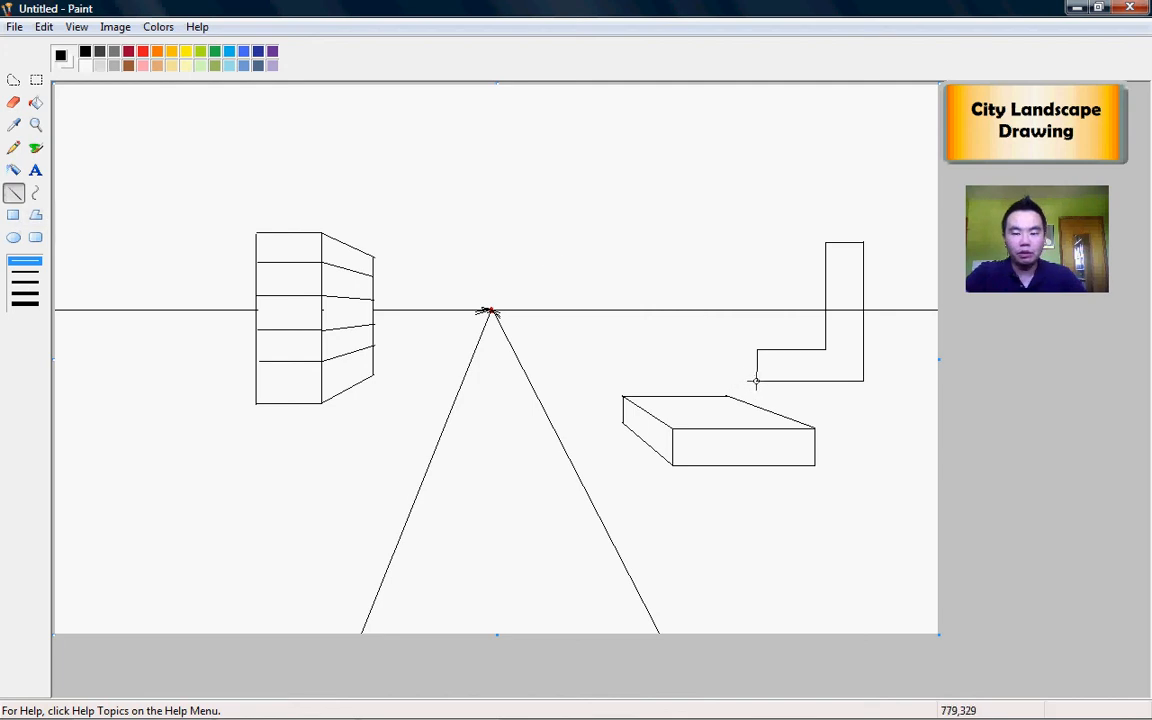
pyautogui.moveTo(757, 381)
pyautogui.mouseDown()
pyautogui.moveTo(566, 321)
pyautogui.moveTo(487, 312)
pyautogui.mouseUp()
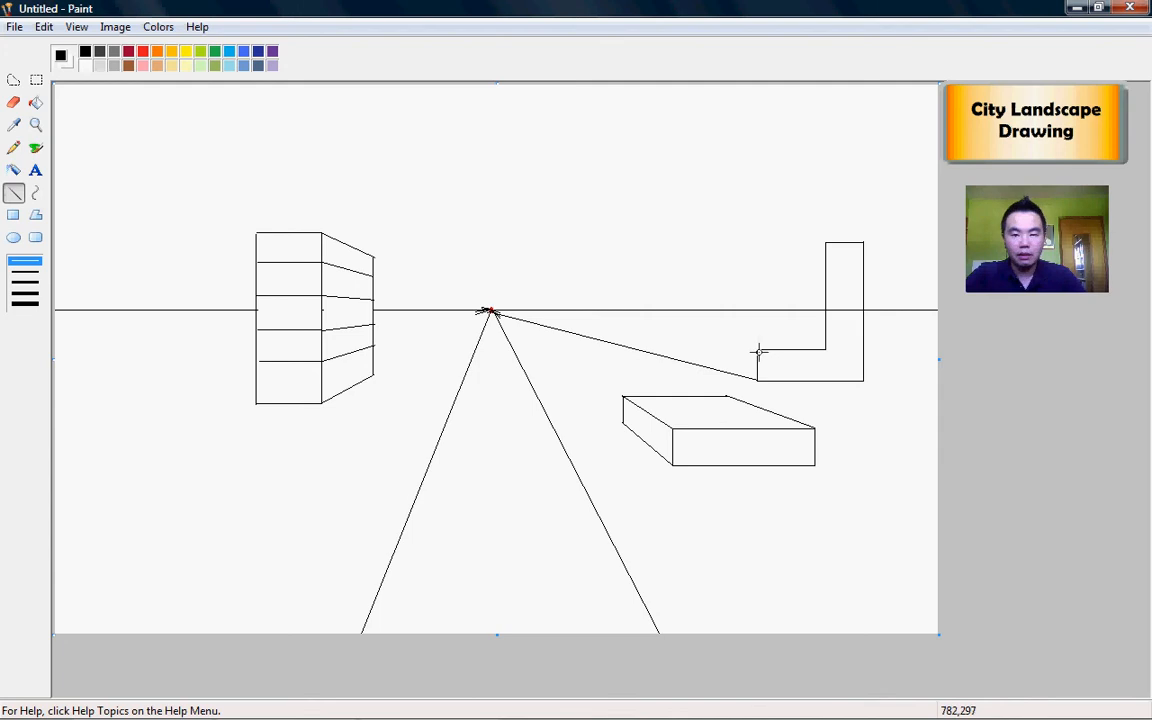
pyautogui.moveTo(757, 349); pyautogui.dragTo(490, 312)
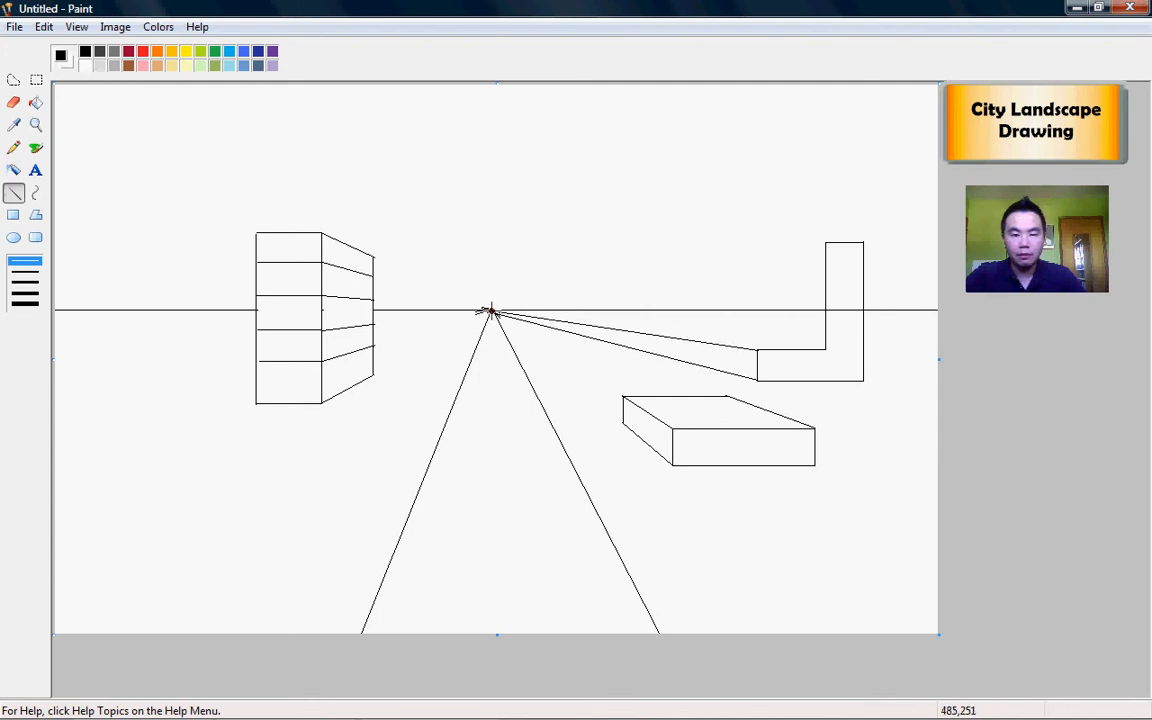
pyautogui.moveTo(824, 349); pyautogui.dragTo(486, 311)
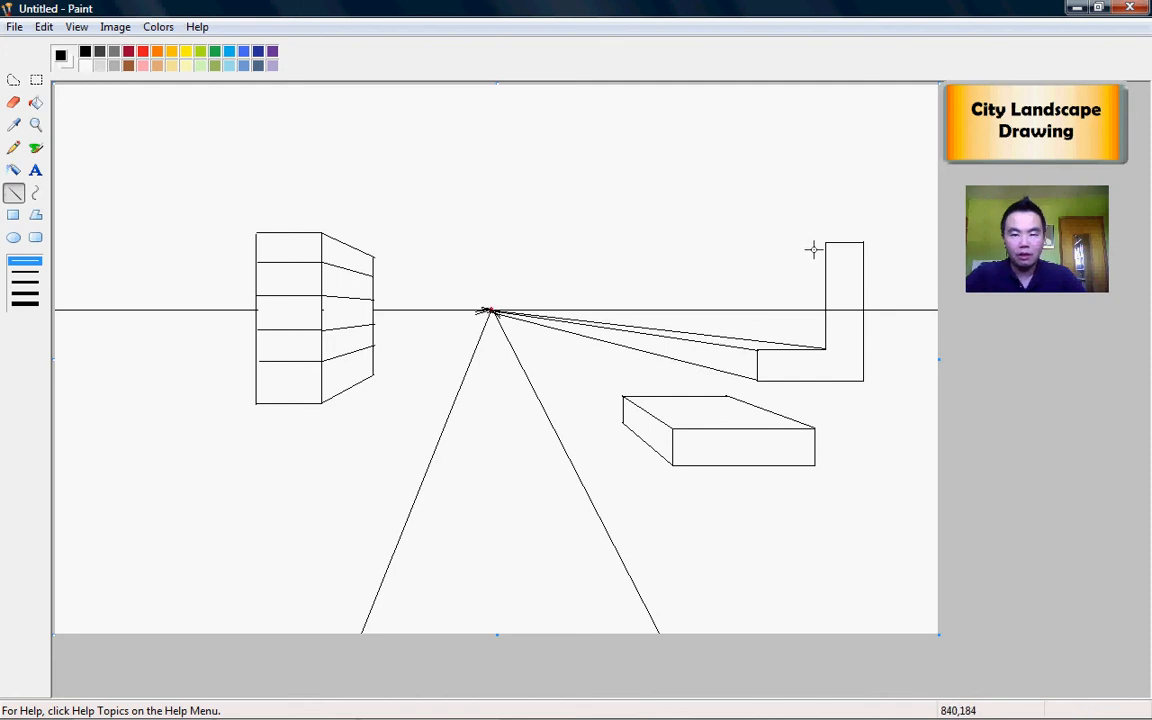
pyautogui.moveTo(824, 241); pyautogui.dragTo(486, 311)
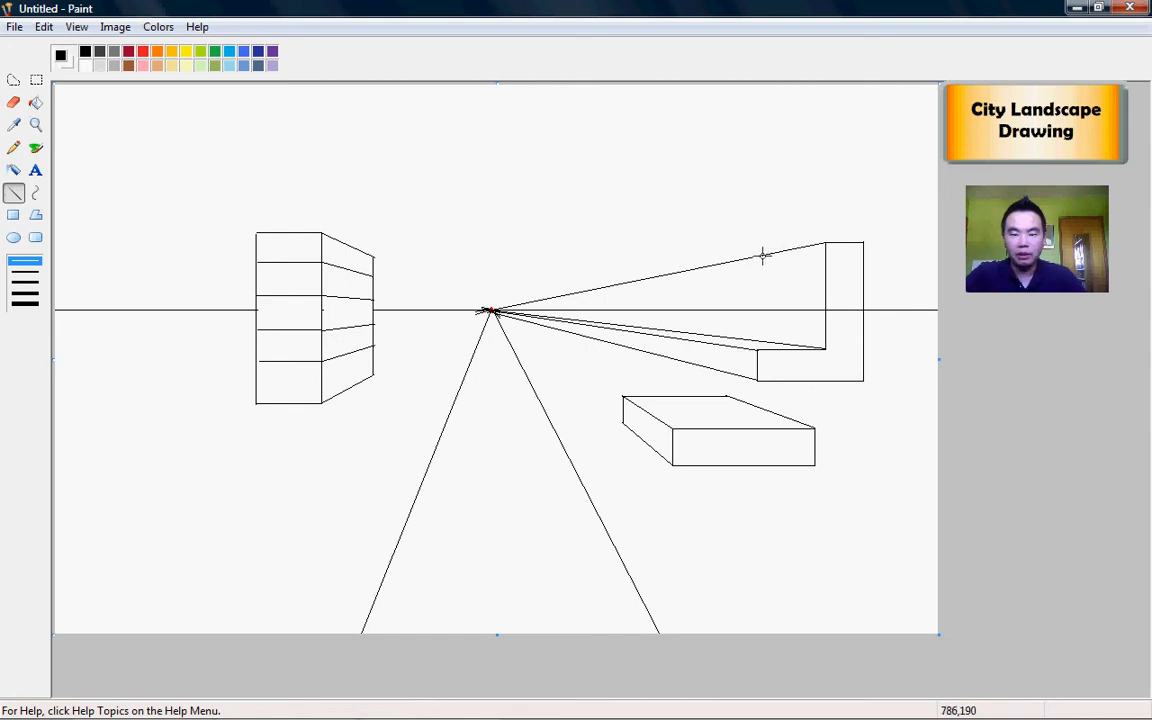
pyautogui.moveTo(763, 282)
pyautogui.mouseDown()
pyautogui.moveTo(763, 341)
pyautogui.moveTo(710, 342)
pyautogui.mouseUp()
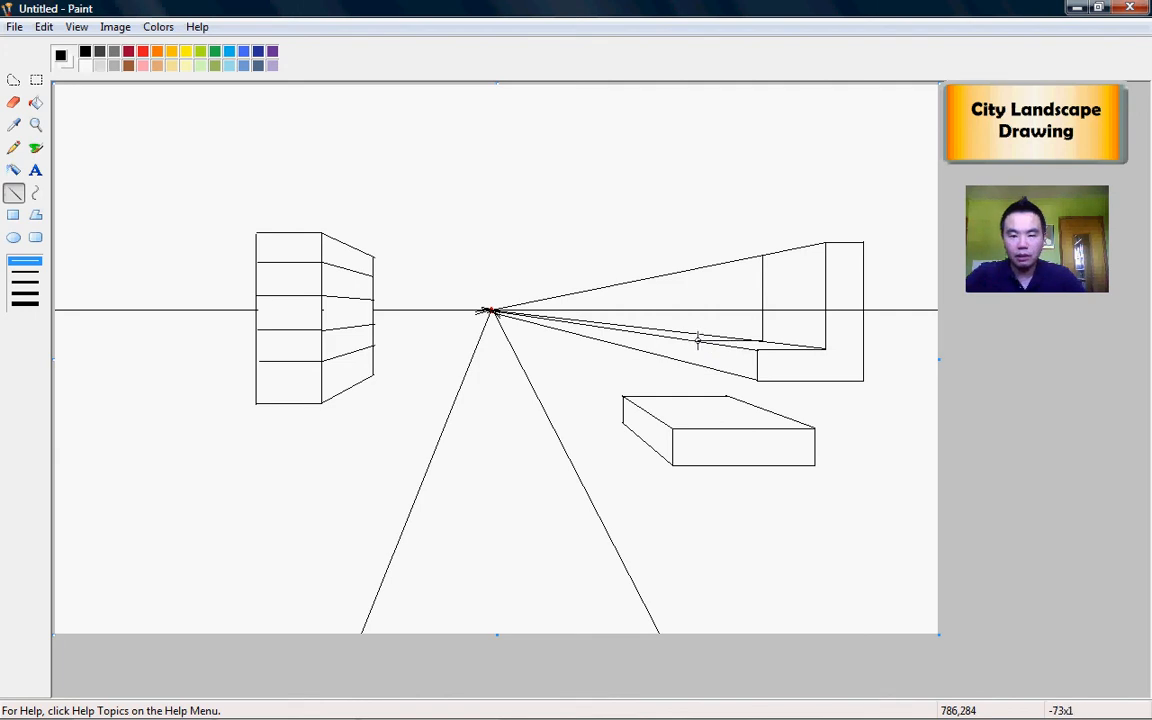
pyautogui.moveTo(692, 345); pyautogui.dragTo(691, 364)
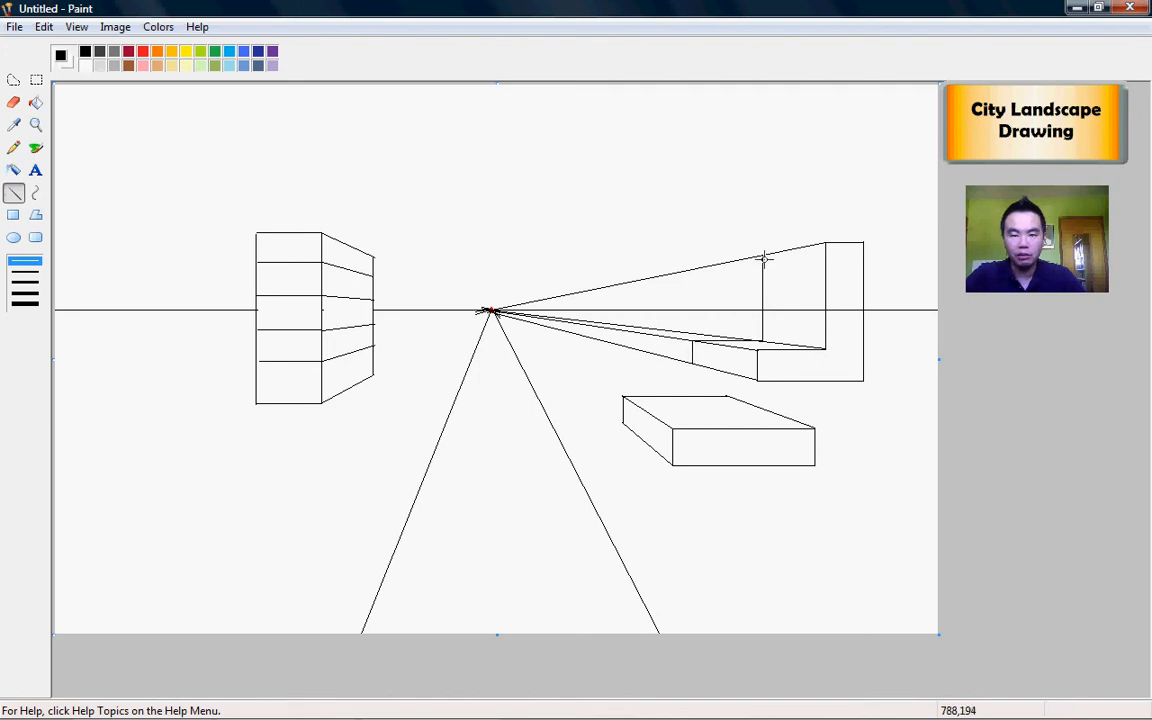
# Step: Erase the three guide lines between the L-shaped block and the vanishing point
pyautogui.click(13, 102)
pyautogui.moveTo(753, 270)
pyautogui.mouseDown()
pyautogui.moveTo(758, 257)
pyautogui.moveTo(512, 303)
pyautogui.moveTo(724, 258)
pyautogui.mouseUp()
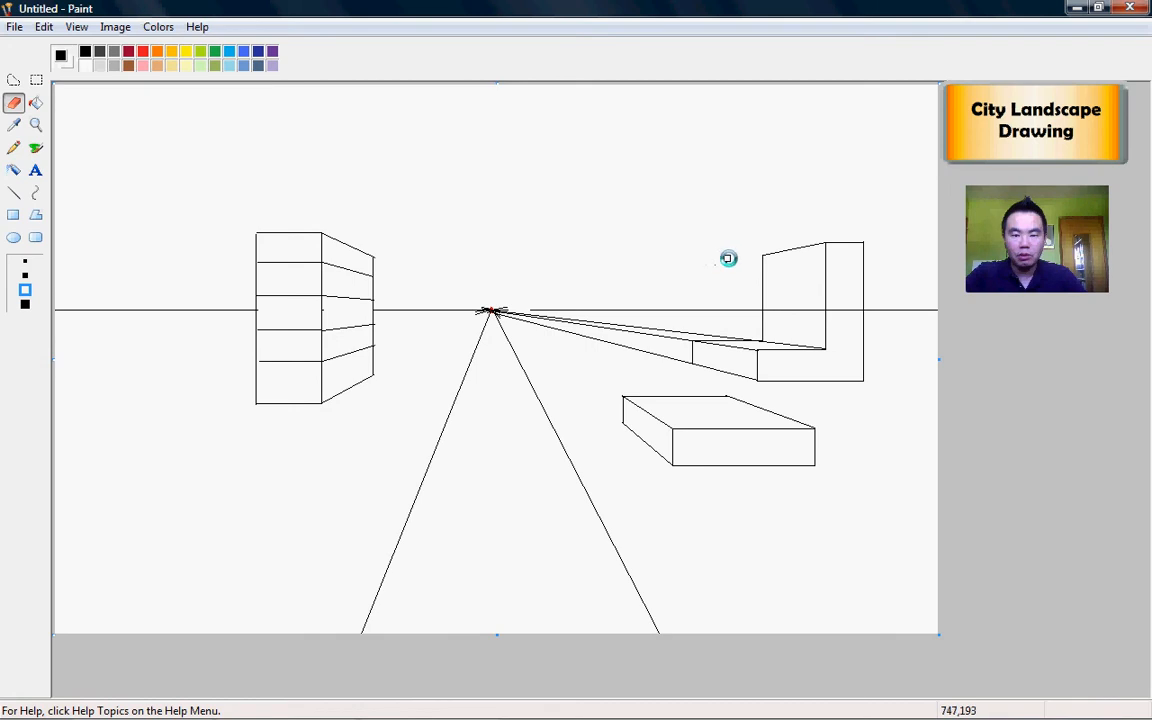
pyautogui.moveTo(517, 314)
pyautogui.mouseDown()
pyautogui.moveTo(722, 332)
pyautogui.moveTo(649, 334)
pyautogui.moveTo(684, 340)
pyautogui.mouseUp()
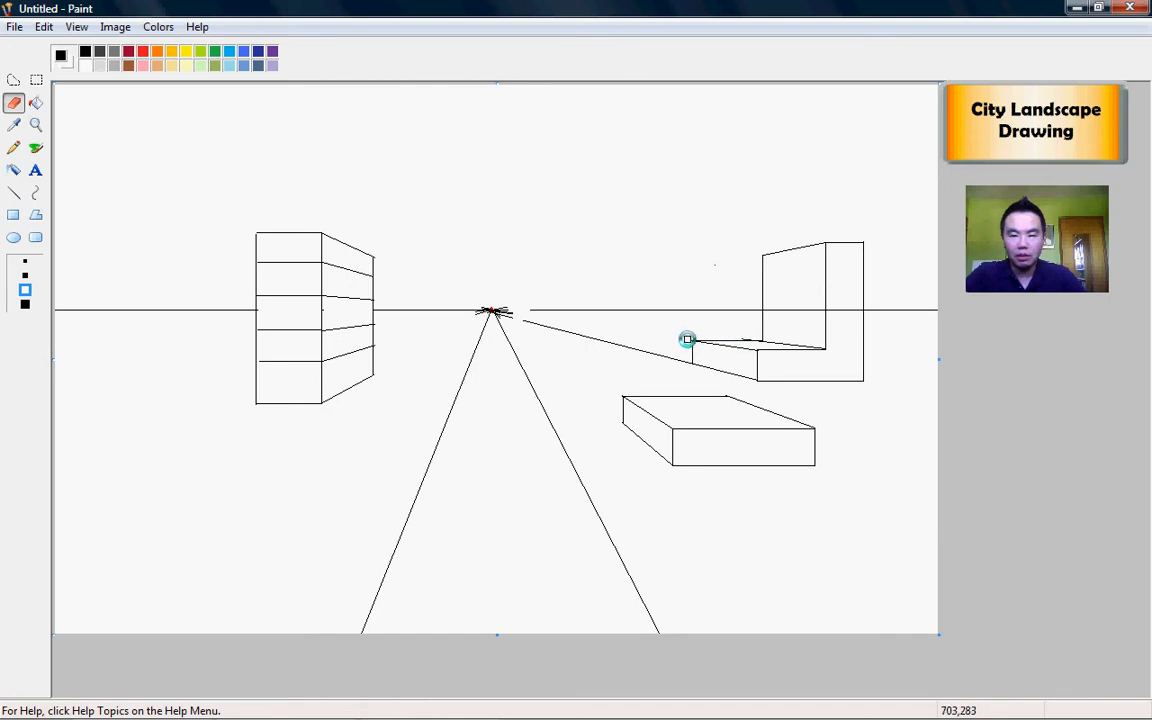
pyautogui.moveTo(684, 362); pyautogui.dragTo(509, 316)
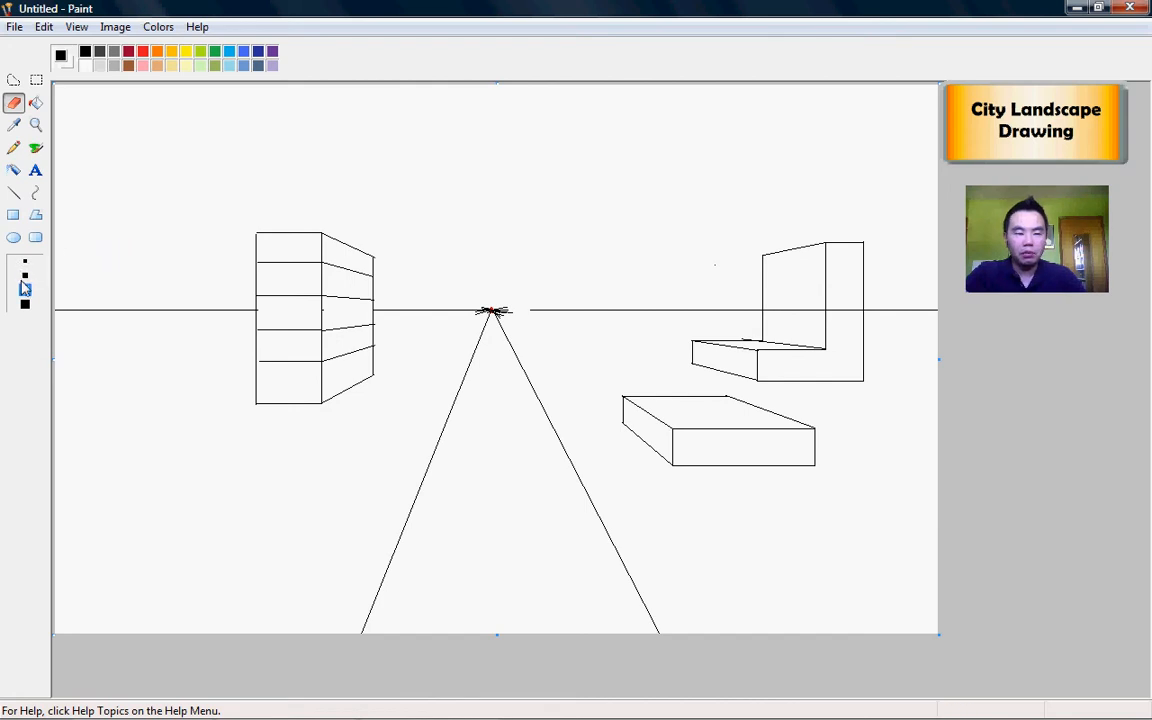
# Step: Draw the cylinder's top ellipse left of the building with two vertical sides down from it
pyautogui.click(19, 243)
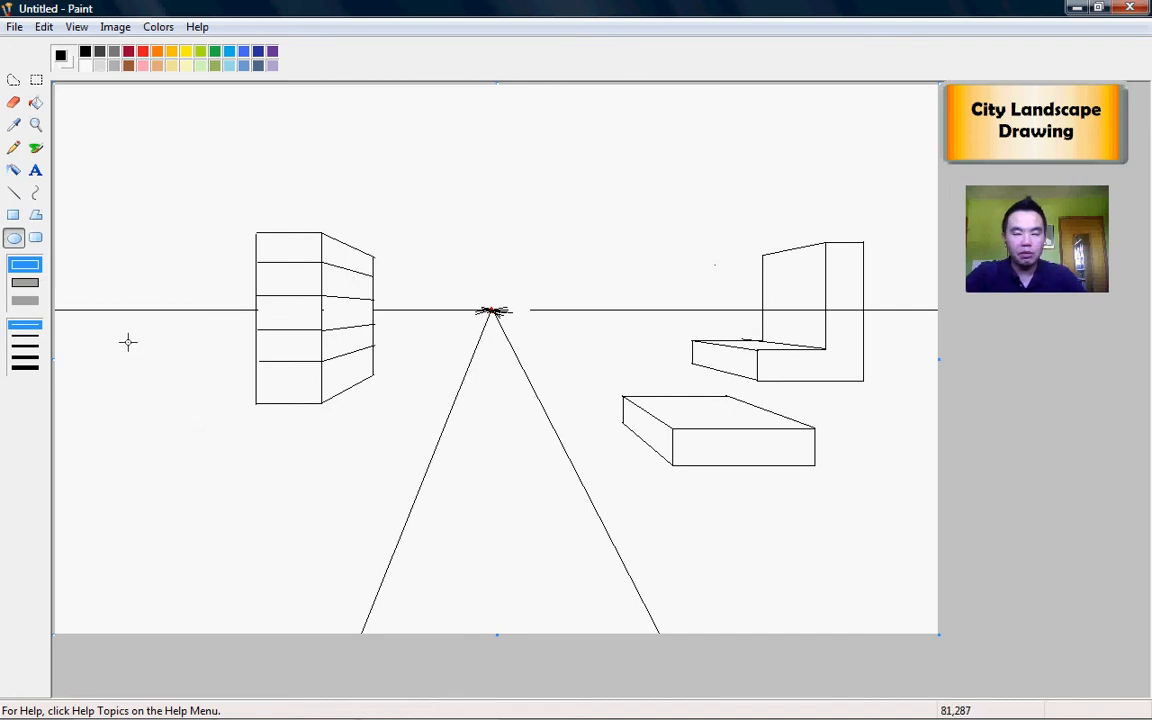
pyautogui.moveTo(128, 342); pyautogui.dragTo(210, 364)
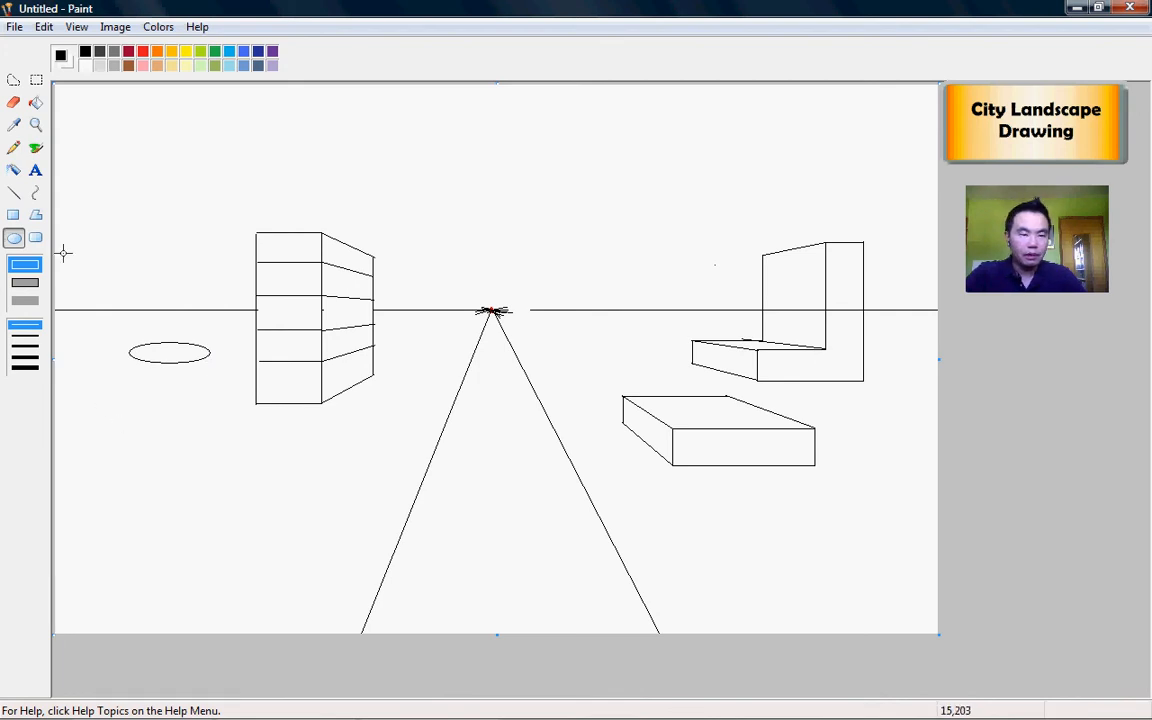
pyautogui.click(14, 195)
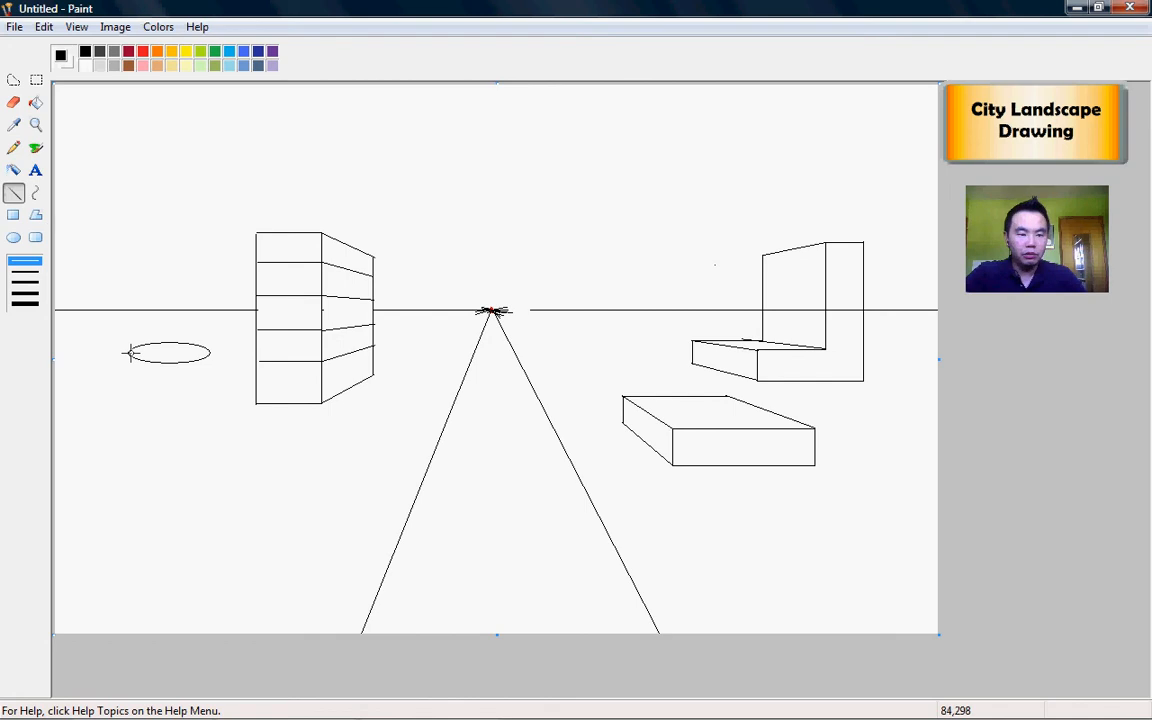
pyautogui.moveTo(129, 353); pyautogui.dragTo(129, 490)
pyautogui.moveTo(209, 352)
pyautogui.mouseDown()
pyautogui.moveTo(198, 473)
pyautogui.moveTo(209, 490)
pyautogui.mouseUp()
# Step: Add the cylinder's base ellipse and erase the stray line below it
pyautogui.click(13, 237)
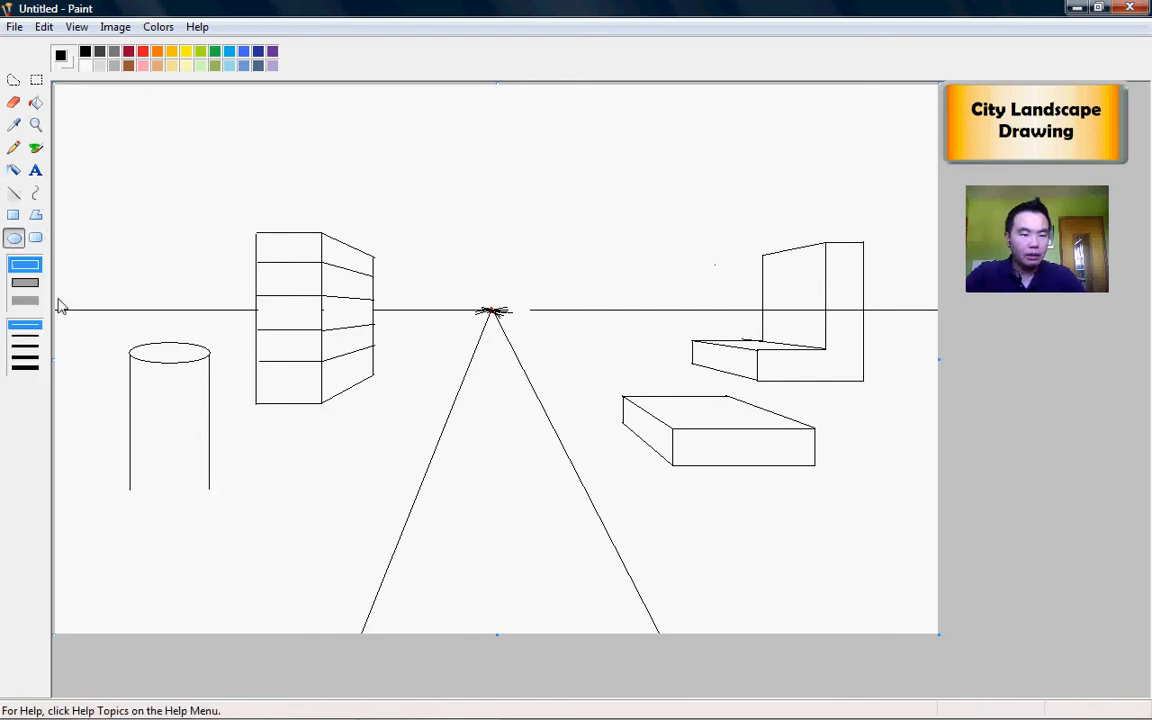
pyautogui.moveTo(130, 488); pyautogui.dragTo(212, 459)
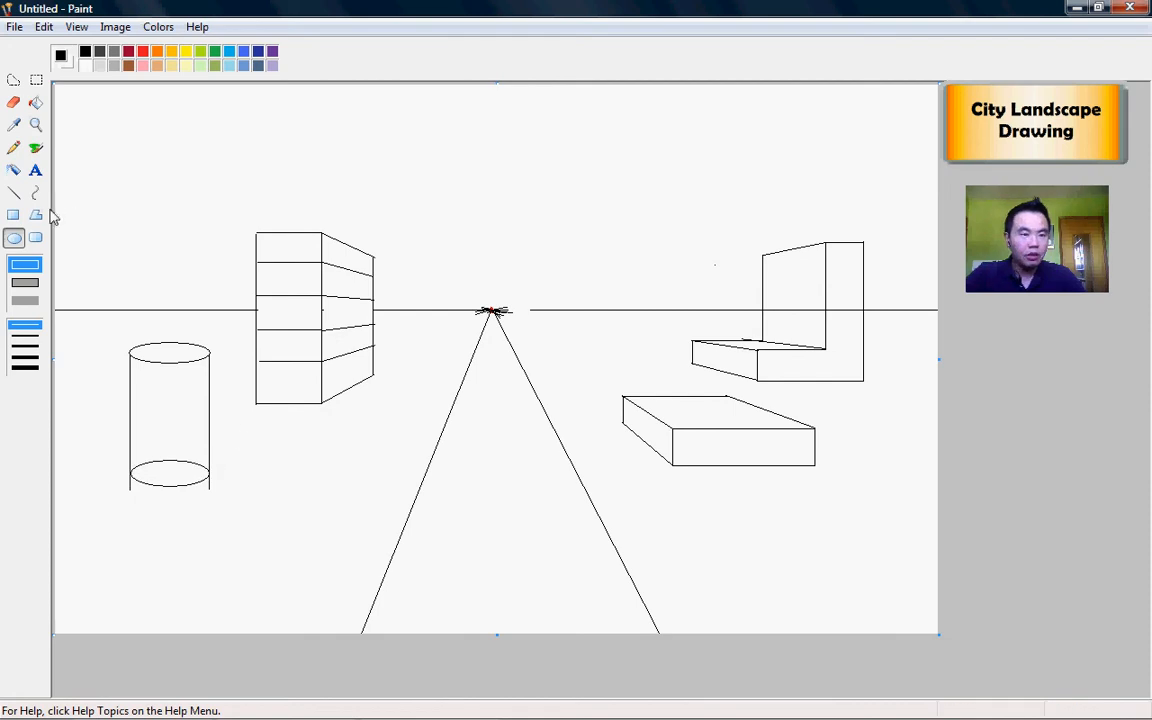
pyautogui.click(13, 102)
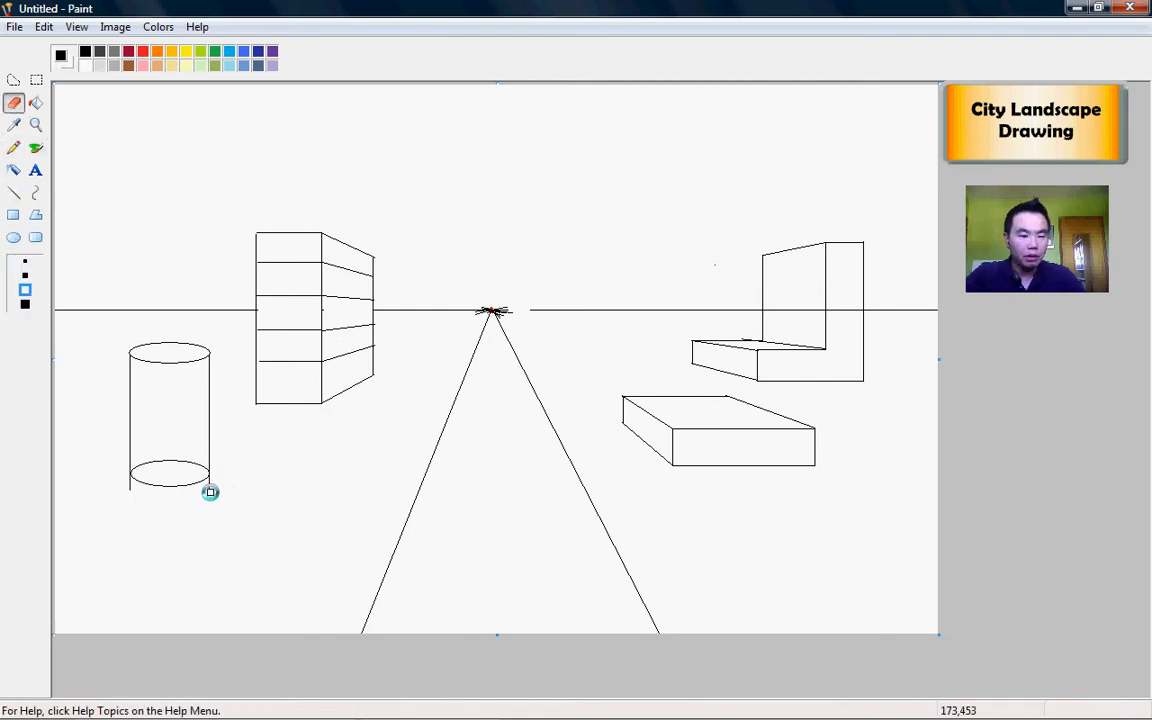
pyautogui.moveTo(212, 478)
pyautogui.mouseDown()
pyautogui.moveTo(185, 490)
pyautogui.moveTo(134, 490)
pyautogui.moveTo(128, 478)
pyautogui.moveTo(200, 468)
pyautogui.mouseUp()
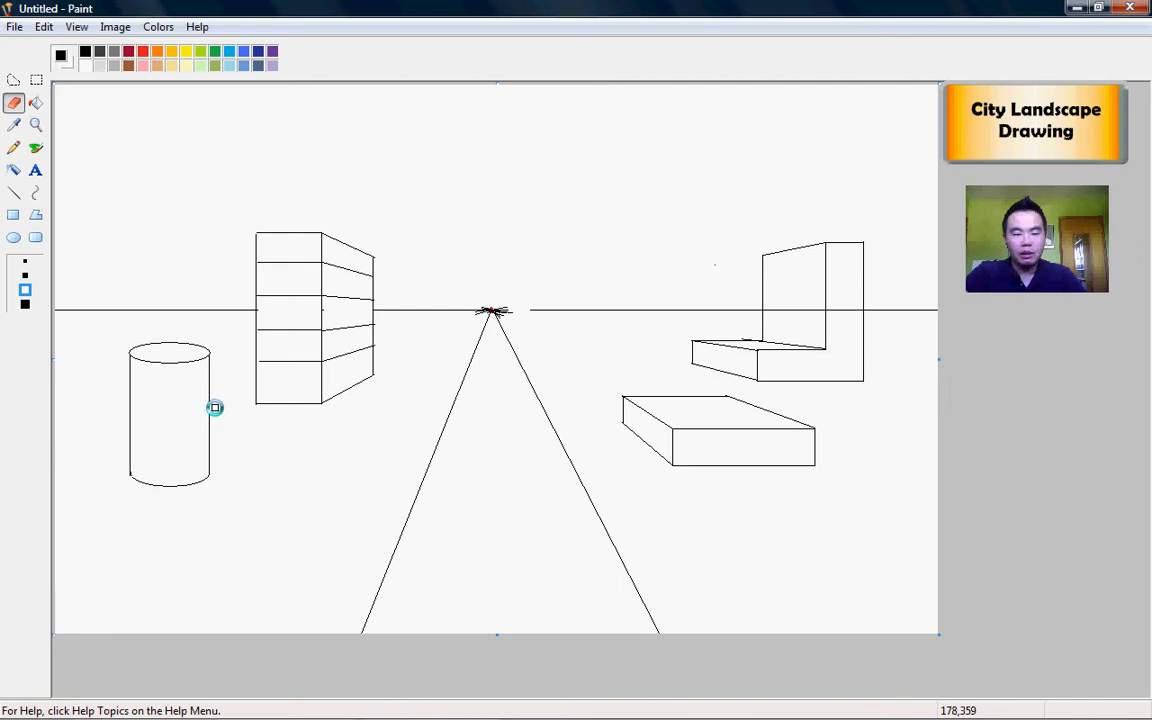
# Step: Draw the arch block's front edges and a guide line from its lower-right corner to the vanishing point
pyautogui.click(14, 216)
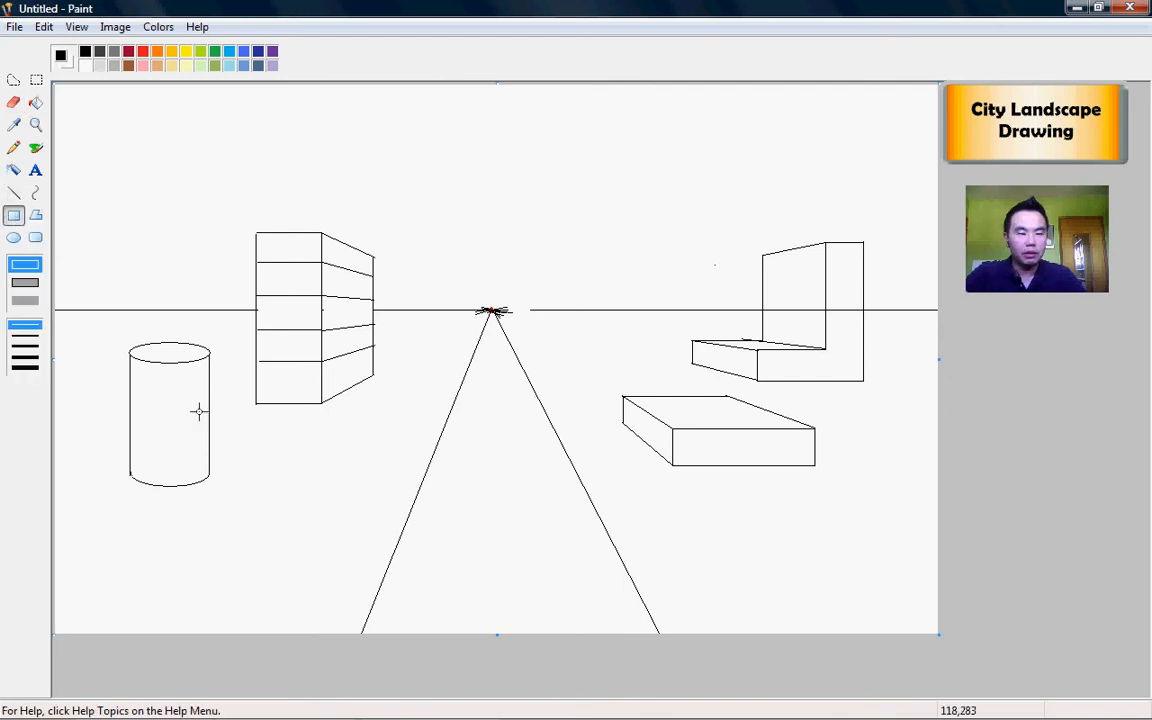
pyautogui.click(14, 193)
pyautogui.moveTo(258, 473)
pyautogui.mouseDown()
pyautogui.moveTo(275, 553)
pyautogui.moveTo(257, 571)
pyautogui.moveTo(283, 571)
pyautogui.moveTo(286, 508)
pyautogui.moveTo(338, 509)
pyautogui.moveTo(338, 568)
pyautogui.moveTo(364, 570)
pyautogui.moveTo(367, 468)
pyautogui.mouseUp()
pyautogui.moveTo(367, 468); pyautogui.dragTo(258, 479)
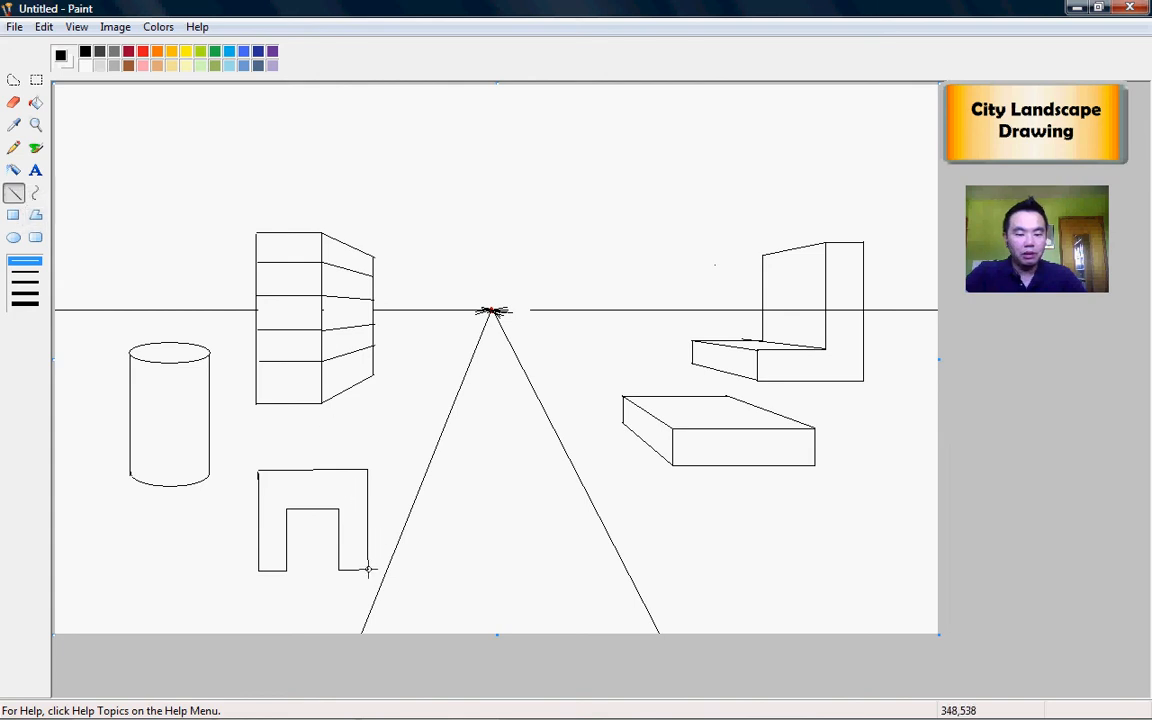
pyautogui.moveTo(379, 549)
pyautogui.mouseDown()
pyautogui.moveTo(458, 354)
pyautogui.moveTo(490, 310)
pyautogui.mouseUp()
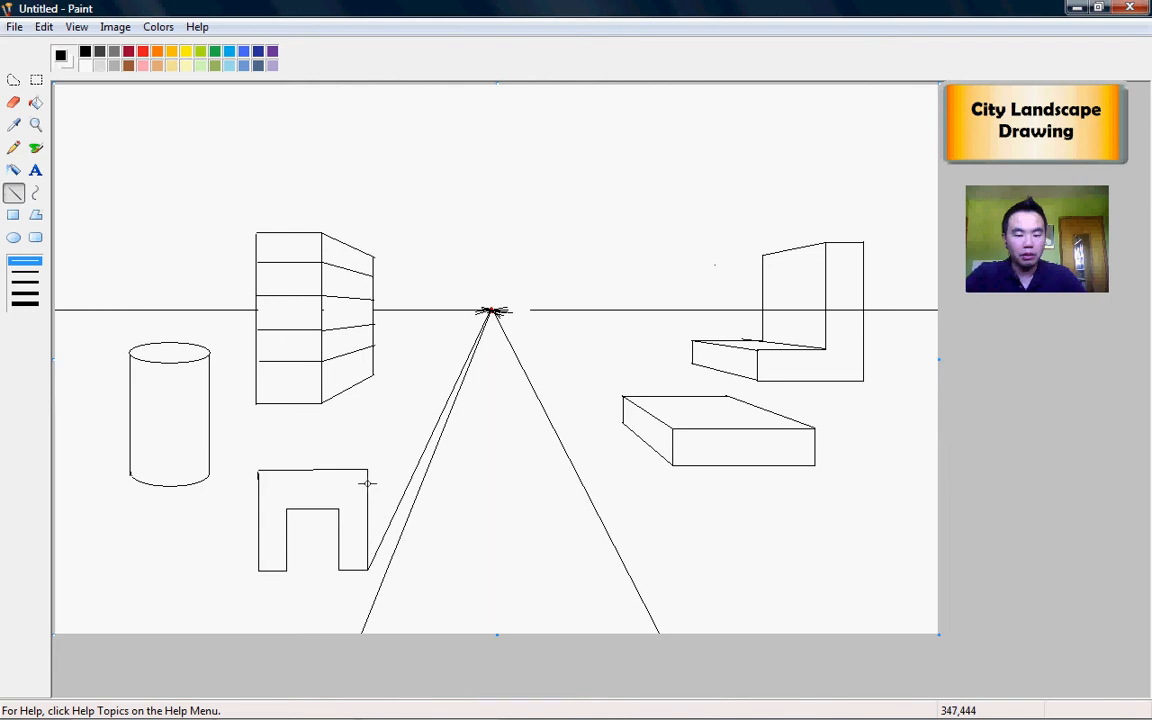
# Step: Run guide lines from three arch corners to the vanishing point and draw the vertical and horizontal back edges
pyautogui.moveTo(368, 468); pyautogui.dragTo(490, 310)
pyautogui.moveTo(257, 470); pyautogui.dragTo(490, 310)
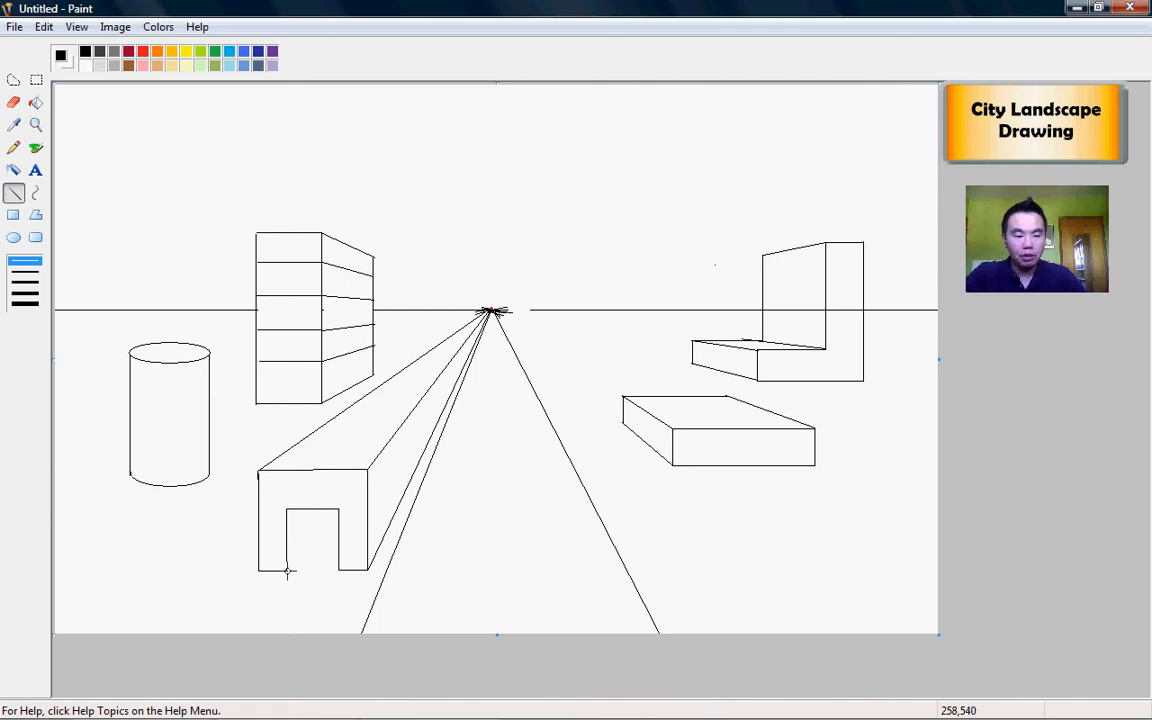
pyautogui.moveTo(291, 565); pyautogui.dragTo(484, 311)
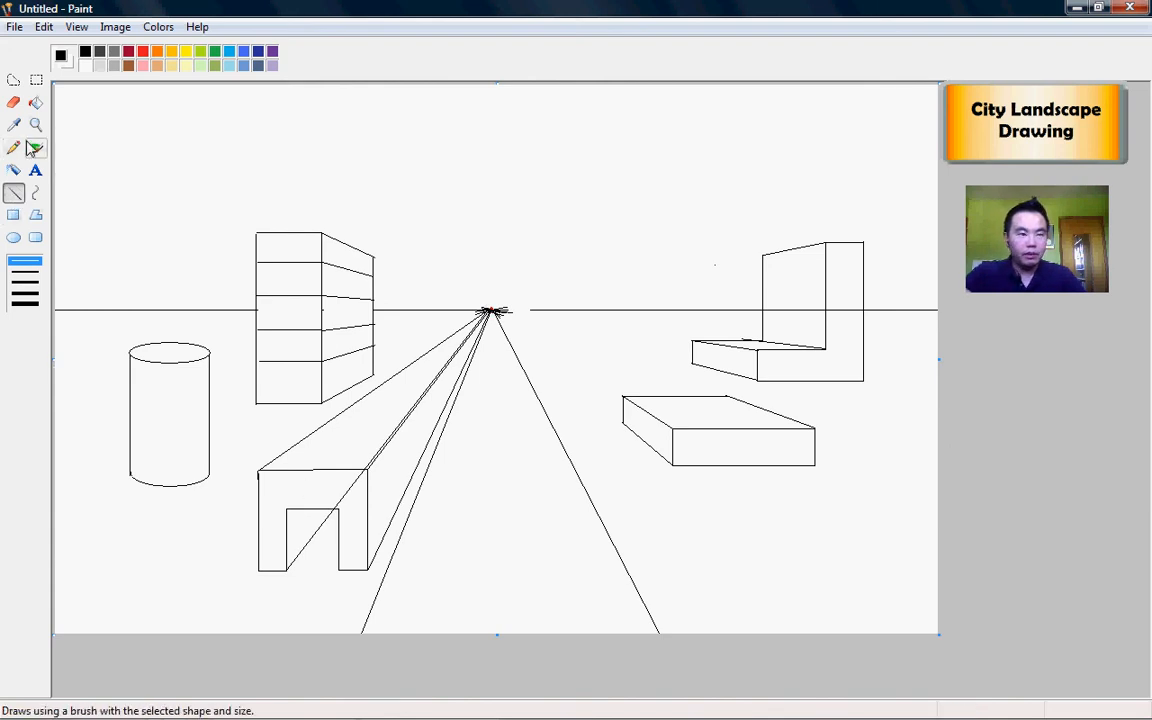
pyautogui.moveTo(384, 536); pyautogui.dragTo(289, 447)
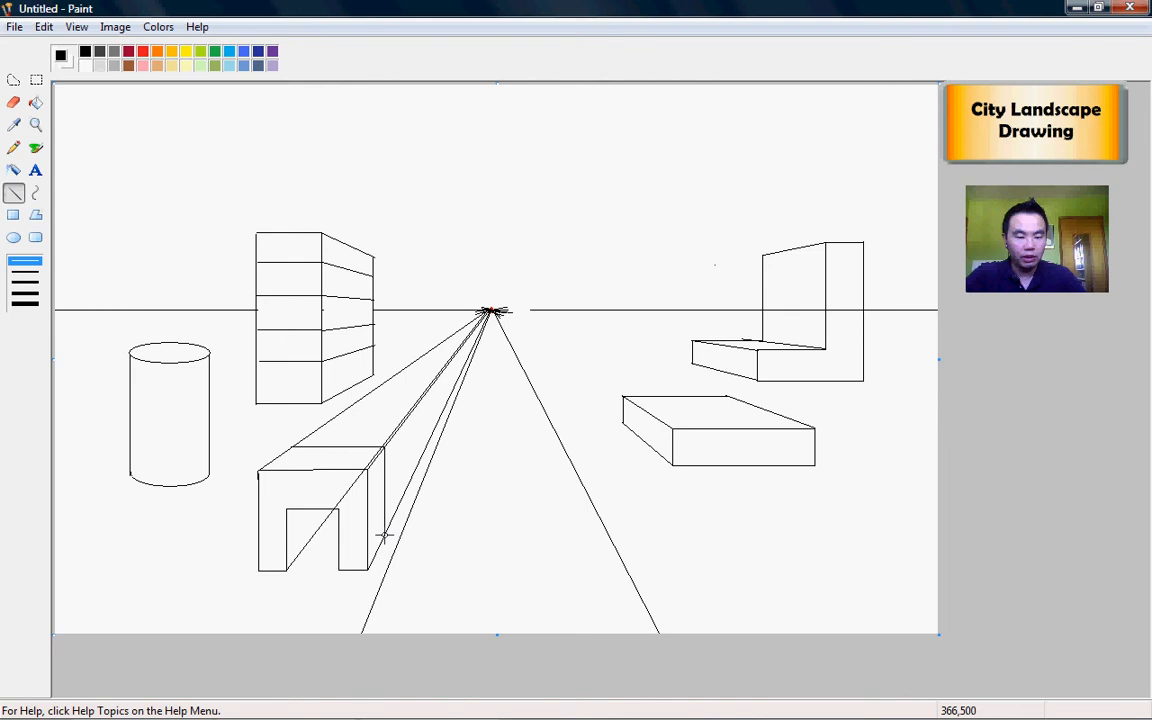
pyautogui.moveTo(380, 535); pyautogui.dragTo(312, 508)
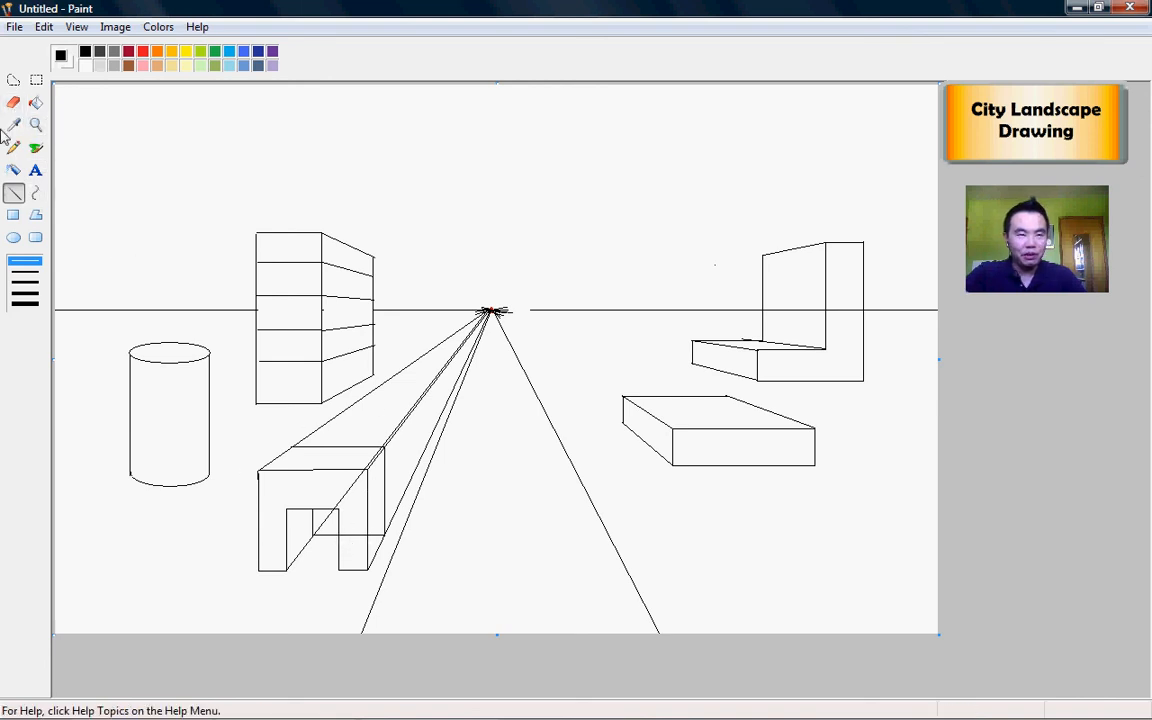
pyautogui.click(13, 102)
# Step: Erase the two guide lines beyond the arch block and the hidden diagonal inside it
pyautogui.moveTo(330, 425)
pyautogui.mouseDown()
pyautogui.moveTo(292, 441)
pyautogui.moveTo(481, 318)
pyautogui.moveTo(390, 437)
pyautogui.mouseUp()
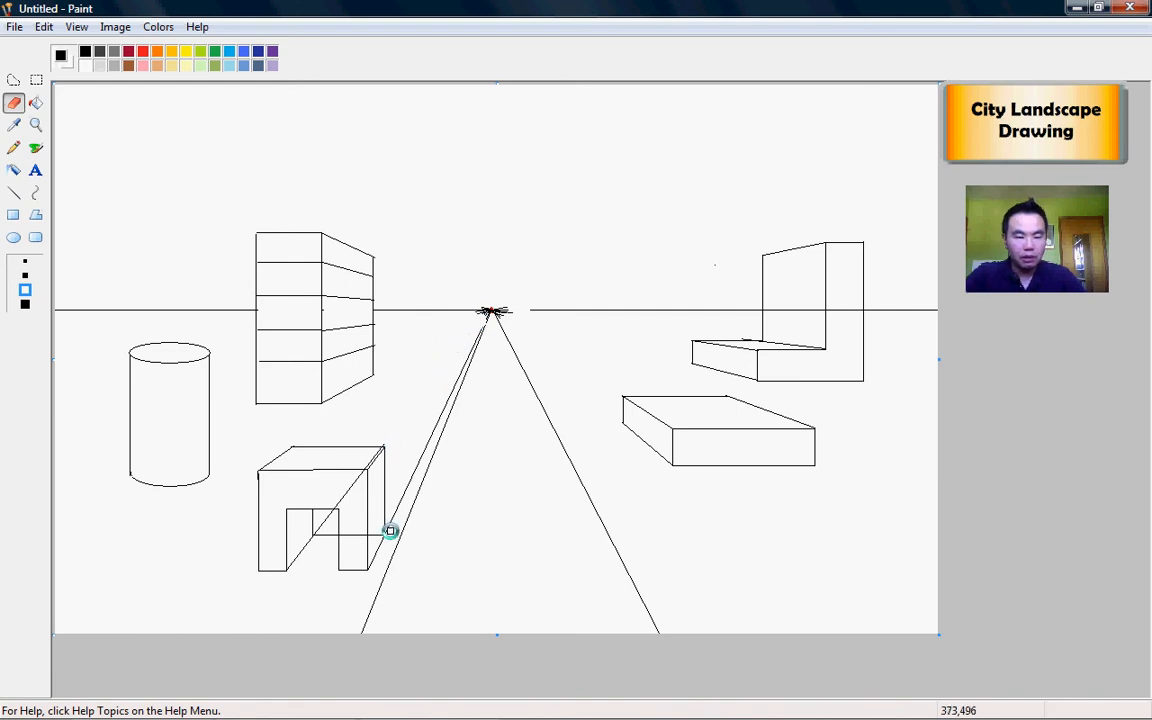
pyautogui.moveTo(394, 520)
pyautogui.mouseDown()
pyautogui.moveTo(478, 328)
pyautogui.moveTo(450, 388)
pyautogui.mouseUp()
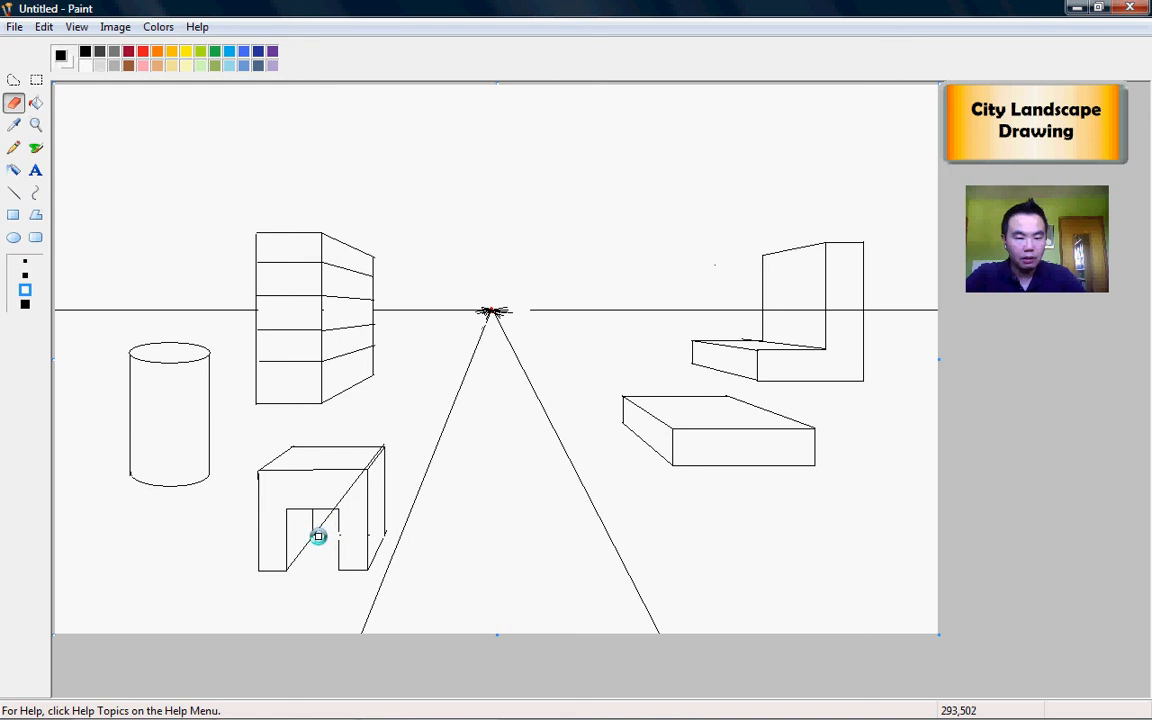
pyautogui.moveTo(331, 514); pyautogui.dragTo(359, 478)
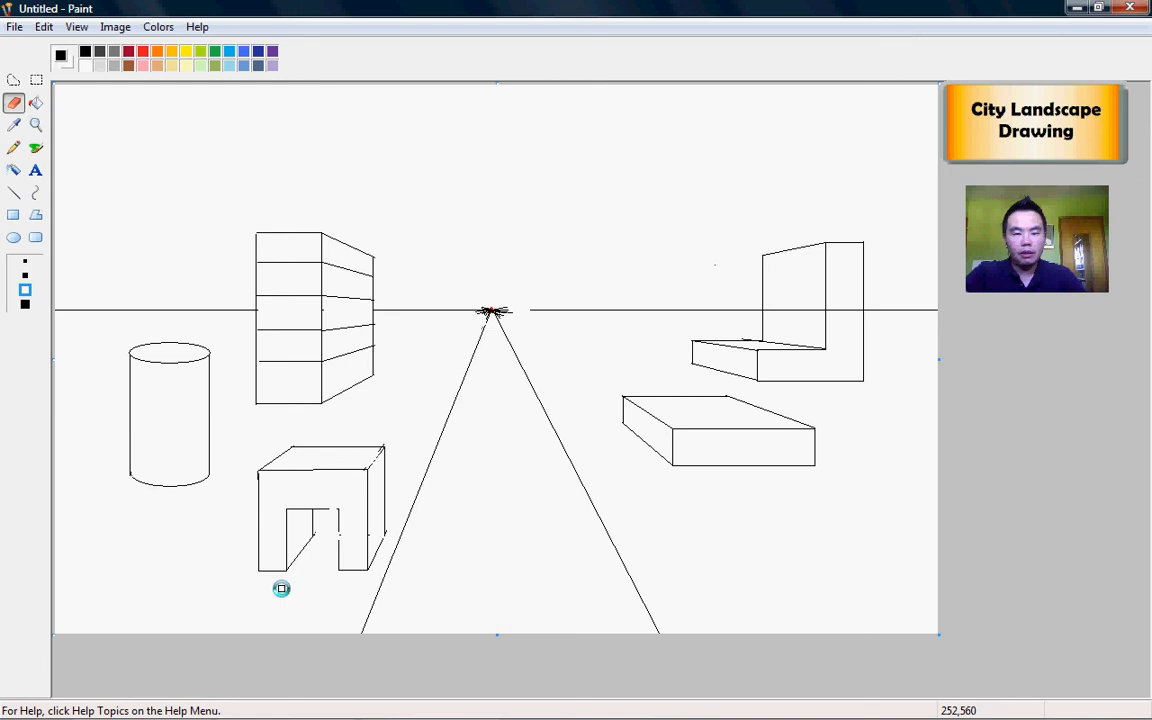
# Step: Draw a tall rectangle at the lower right of the scene
pyautogui.click(13, 215)
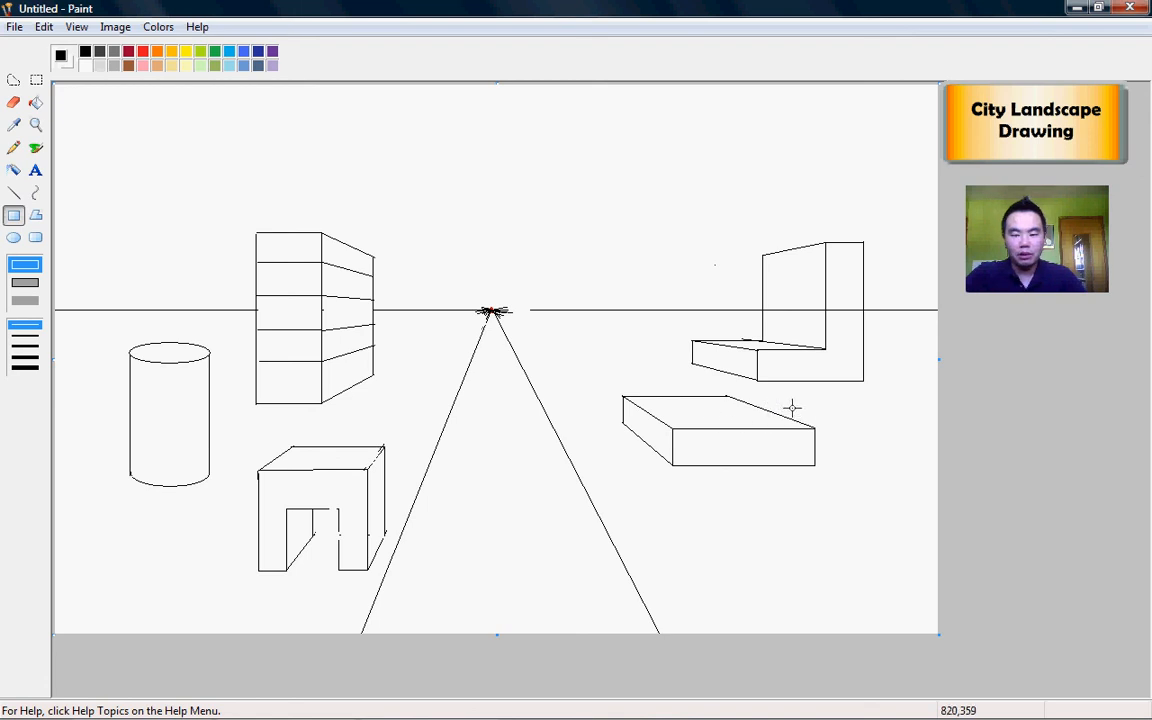
pyautogui.moveTo(796, 407); pyautogui.dragTo(877, 560)
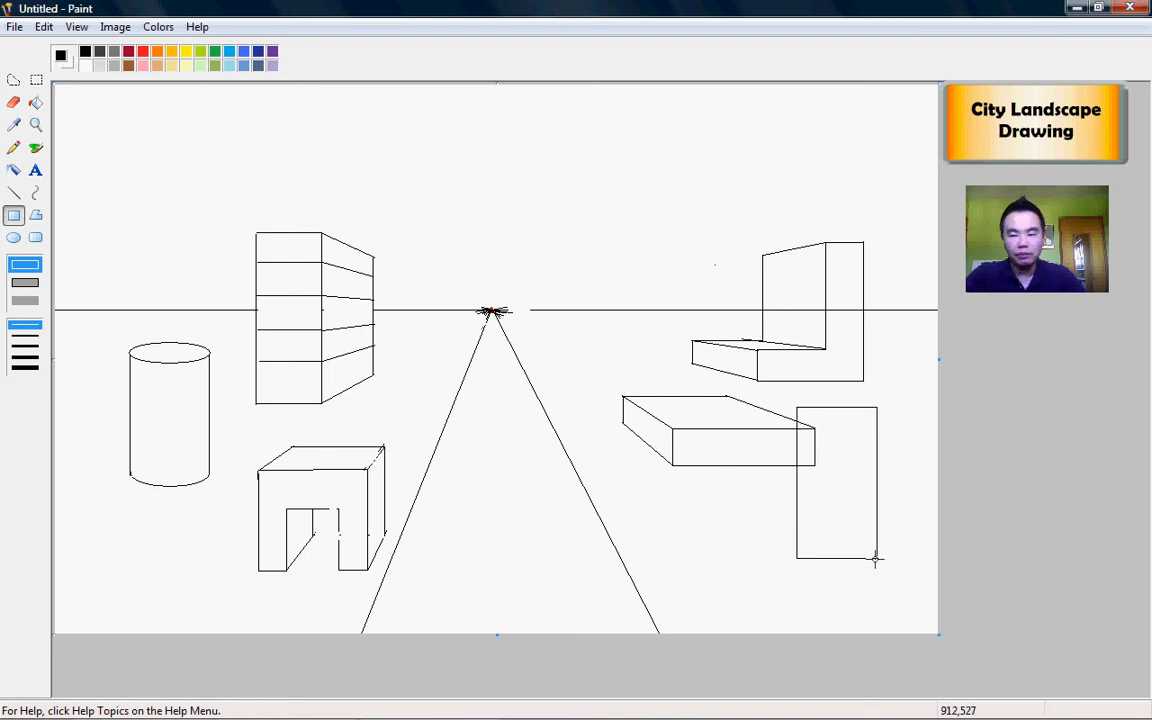
pyautogui.click(13, 148)
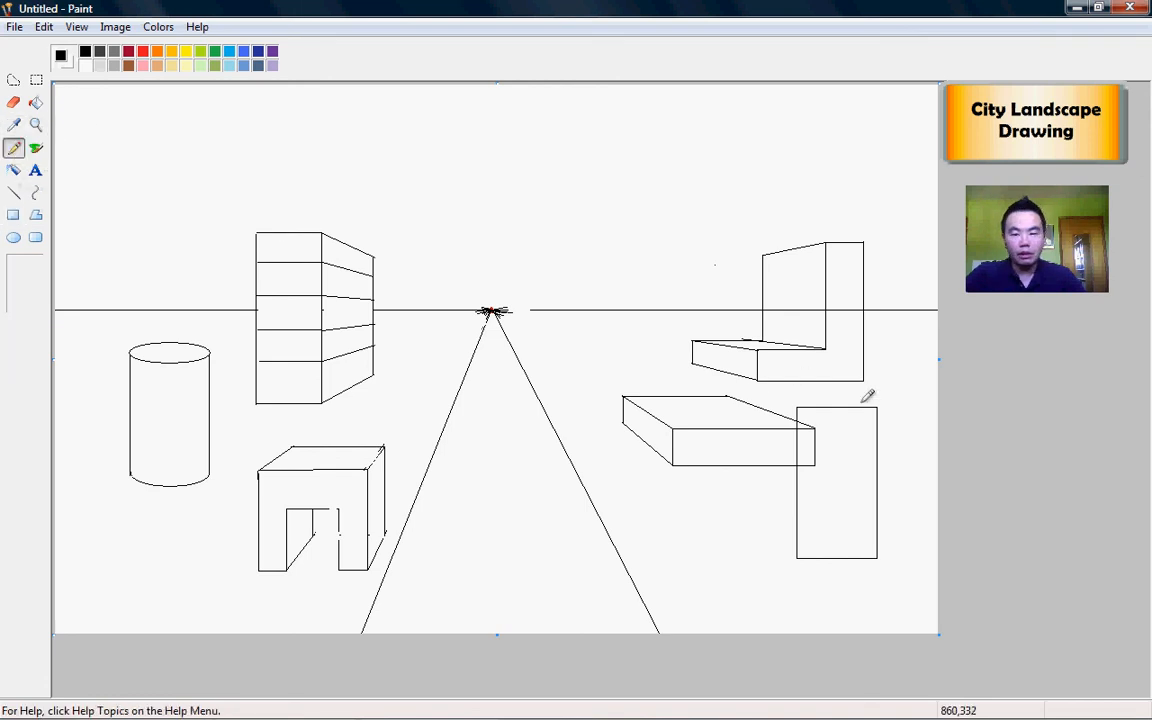
pyautogui.click(13, 192)
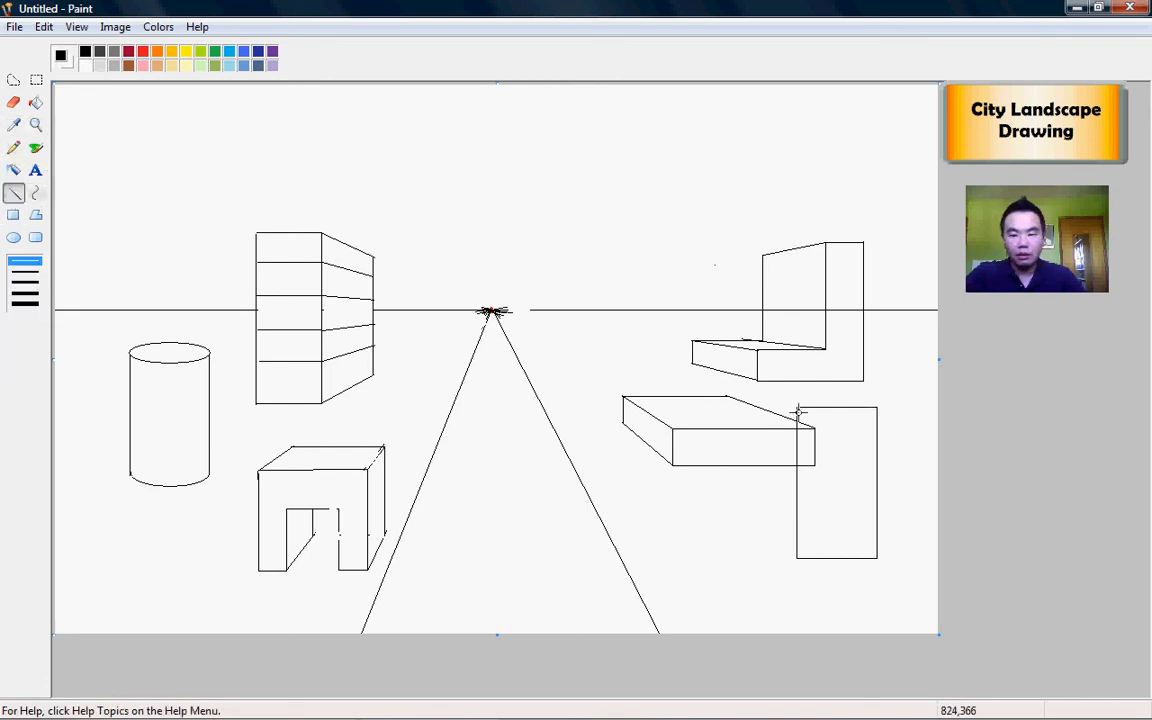
# Step: Connect the rectangle's top-left, top-right and bottom-left corners to the vanishing point and draw the top back edge
pyautogui.moveTo(797, 407); pyautogui.dragTo(490, 313)
pyautogui.moveTo(876, 405); pyautogui.dragTo(488, 312)
pyautogui.moveTo(797, 560); pyautogui.dragTo(490, 312)
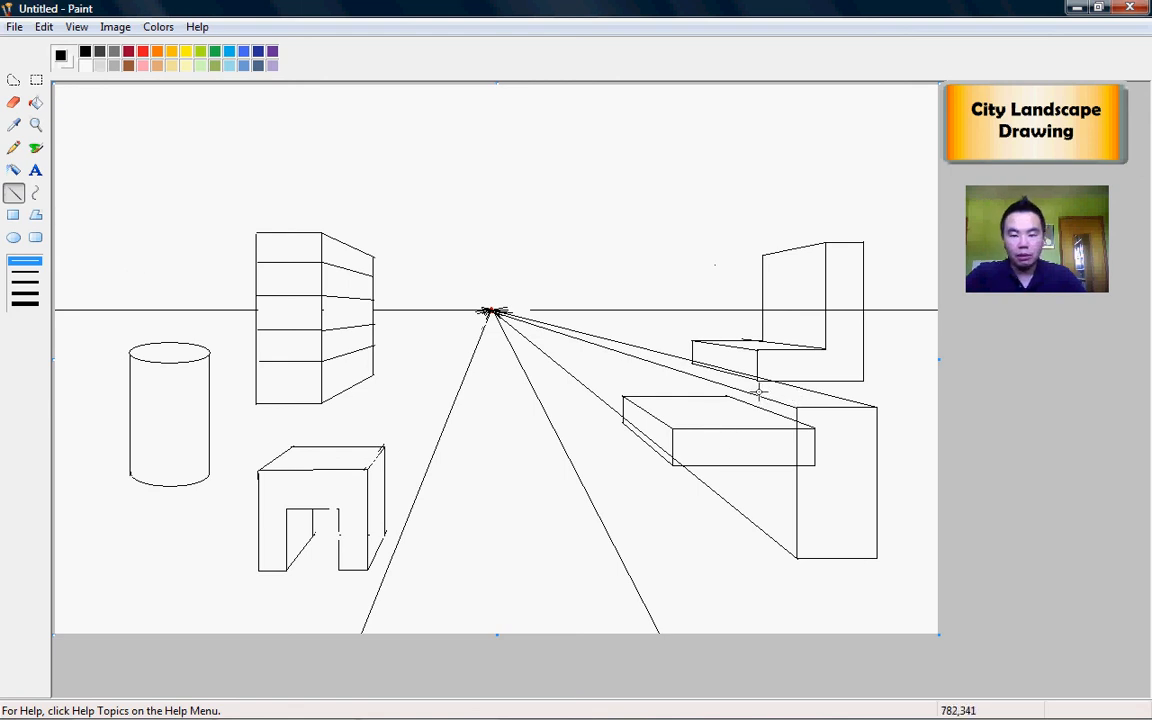
pyautogui.moveTo(819, 392)
pyautogui.mouseDown()
pyautogui.moveTo(765, 393)
pyautogui.moveTo(744, 524)
pyautogui.mouseUp()
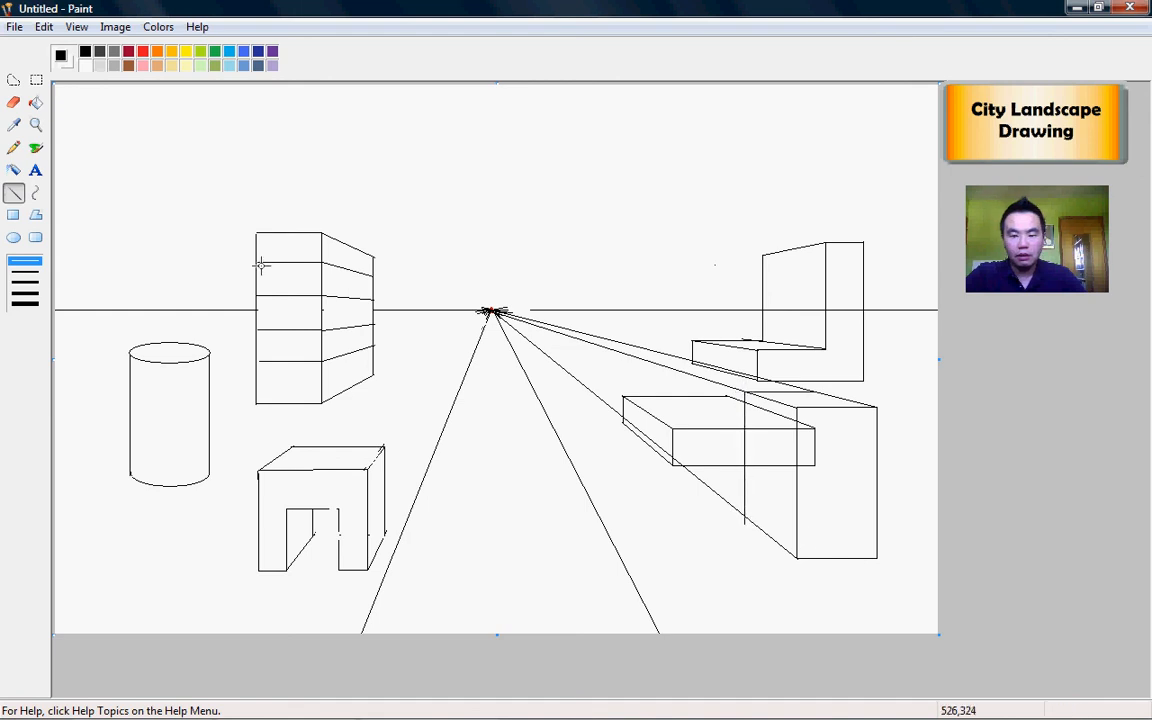
# Step: Erase the tall box's two guide lines, the hidden diagonal, and the slab edges behind it
pyautogui.click(13, 102)
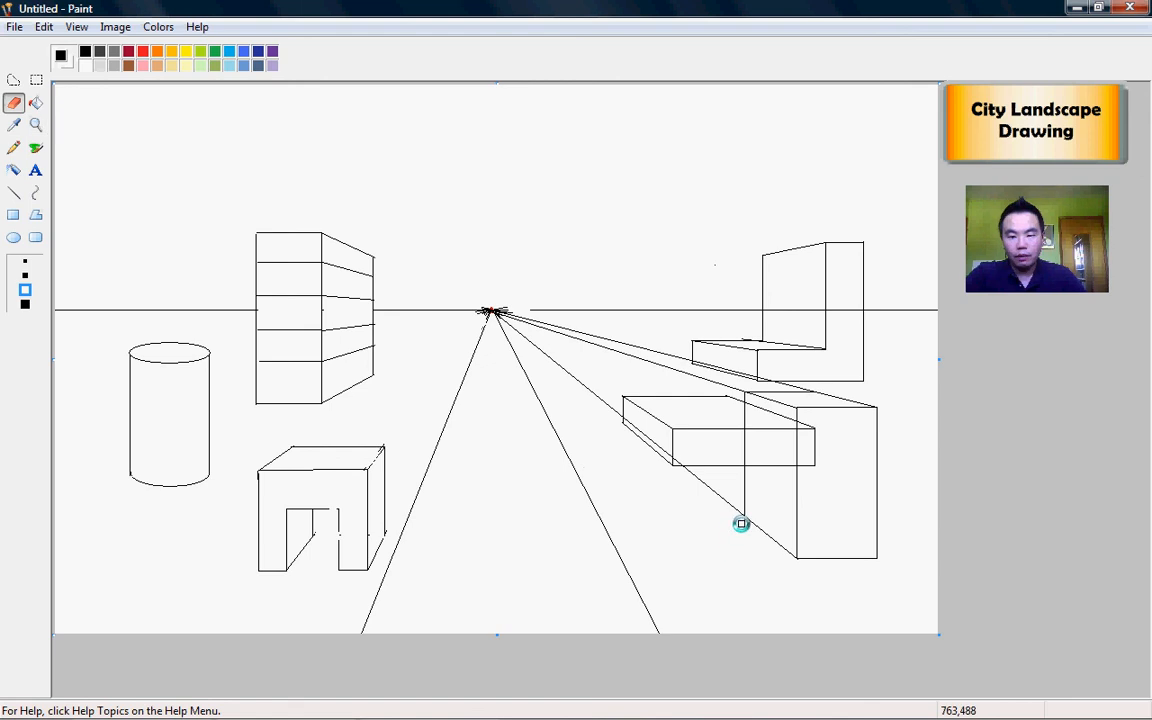
pyautogui.moveTo(738, 519)
pyautogui.mouseDown()
pyautogui.moveTo(506, 318)
pyautogui.moveTo(586, 329)
pyautogui.mouseUp()
pyautogui.moveTo(659, 347)
pyautogui.mouseDown()
pyautogui.moveTo(686, 360)
pyautogui.moveTo(522, 324)
pyautogui.moveTo(730, 387)
pyautogui.mouseUp()
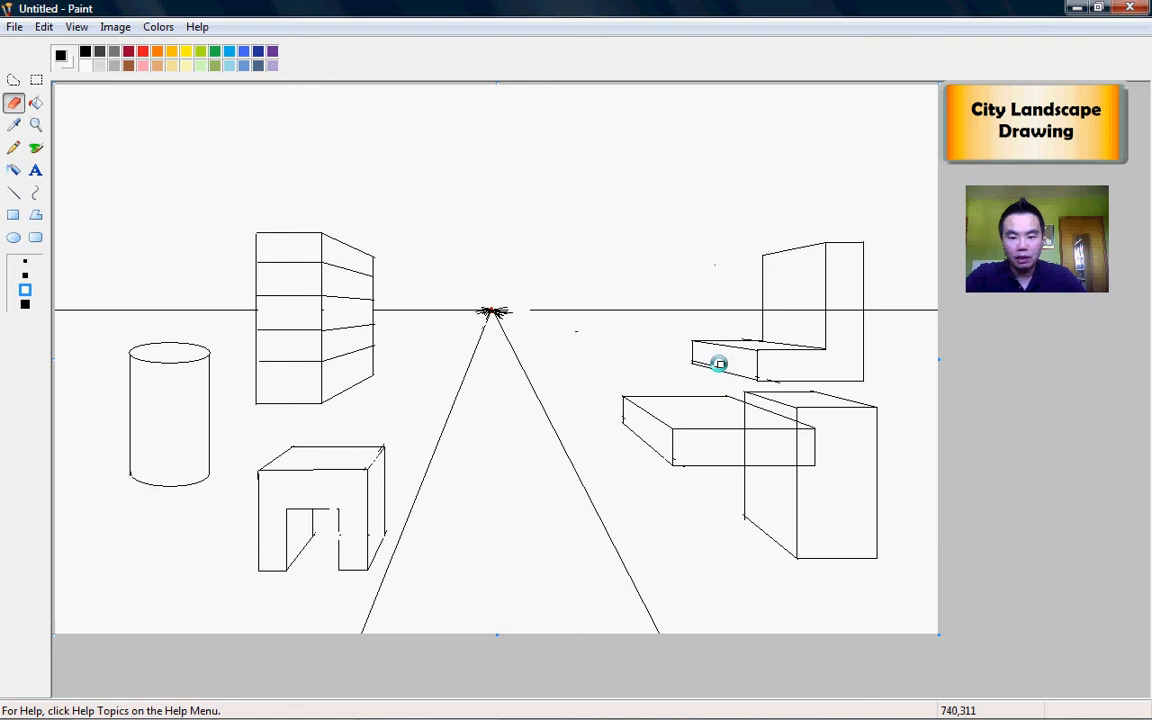
pyautogui.moveTo(789, 401)
pyautogui.mouseDown()
pyautogui.moveTo(812, 467)
pyautogui.moveTo(804, 423)
pyautogui.moveTo(748, 431)
pyautogui.moveTo(781, 428)
pyautogui.mouseUp()
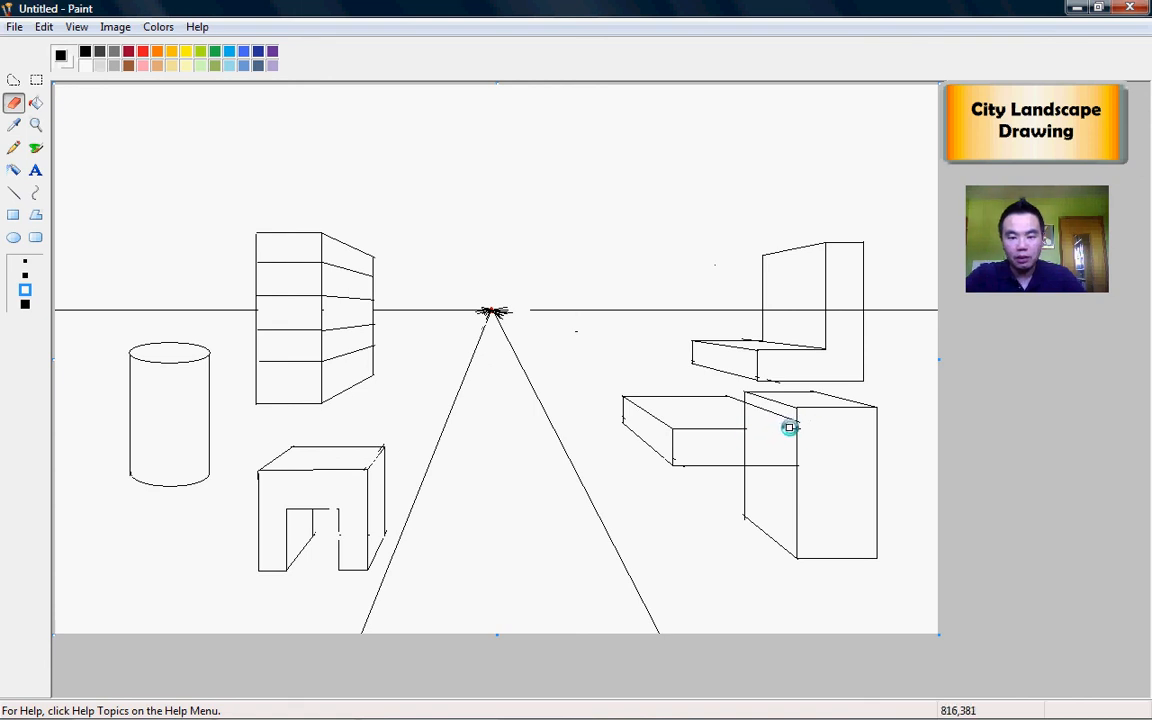
pyautogui.moveTo(752, 404); pyautogui.dragTo(789, 420)
pyautogui.moveTo(758, 465); pyautogui.dragTo(789, 465)
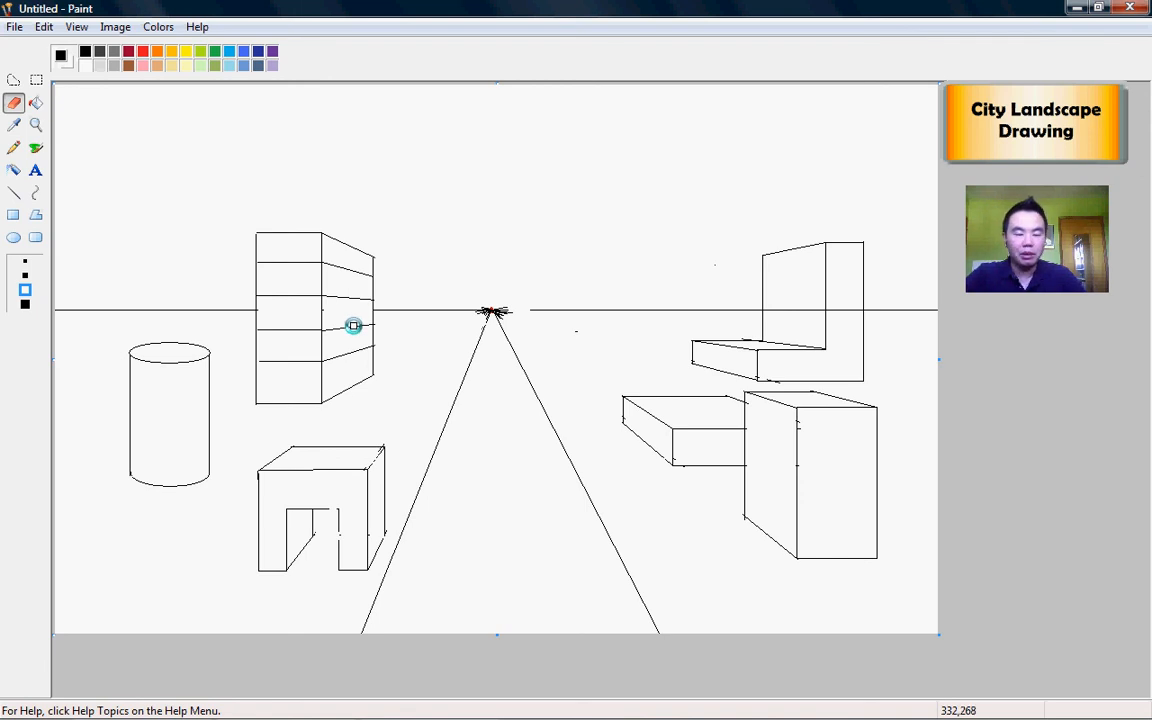
# Step: With the Pencil, freehand a mountain ridge across the whole horizon and a cloud near the top centre
pyautogui.click(14, 148)
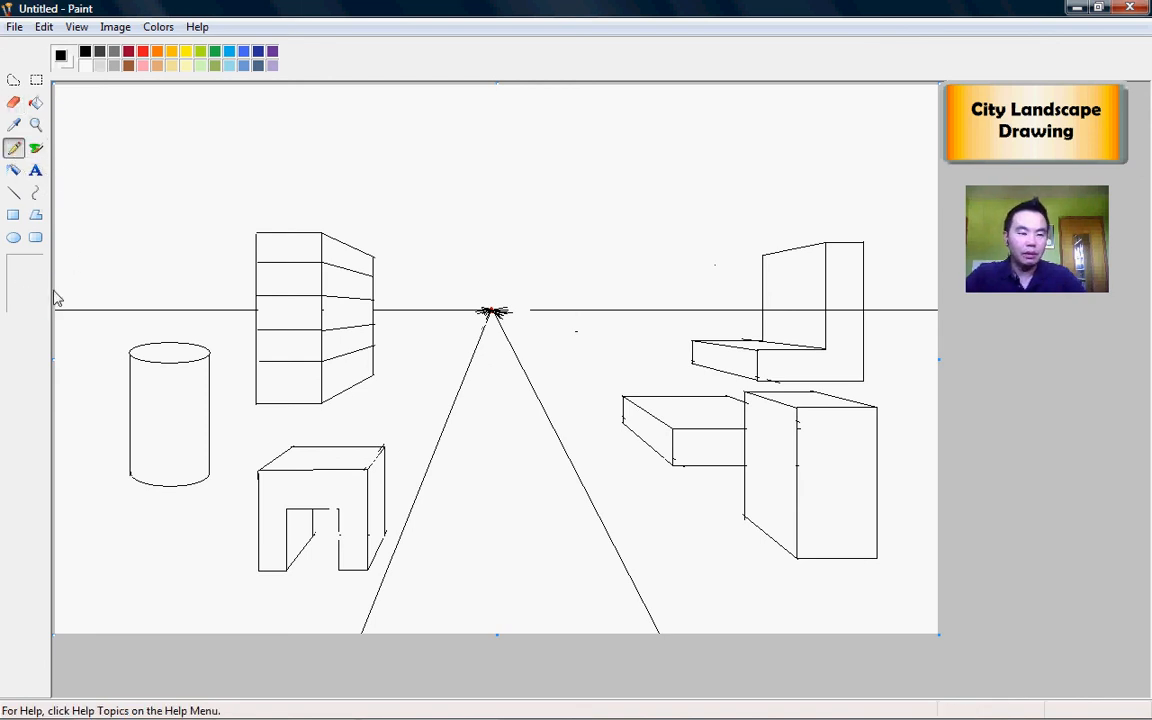
pyautogui.moveTo(57, 289)
pyautogui.mouseDown()
pyautogui.moveTo(165, 246)
pyautogui.moveTo(198, 279)
pyautogui.moveTo(249, 263)
pyautogui.mouseUp()
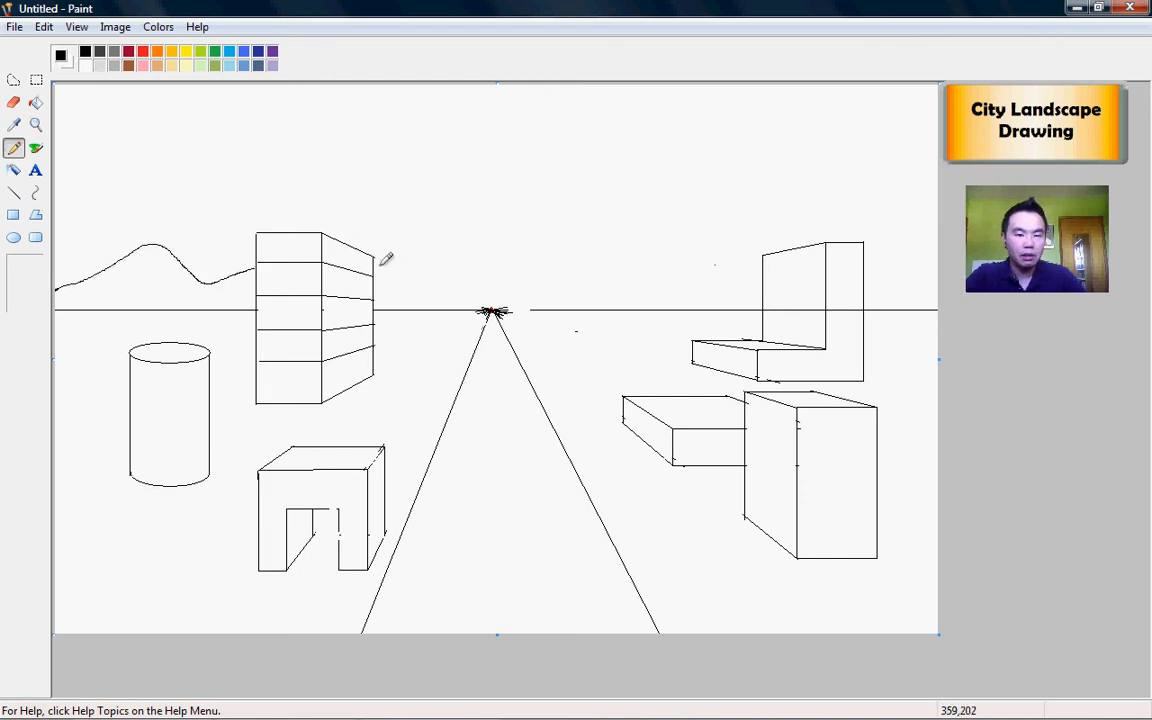
pyautogui.moveTo(376, 264)
pyautogui.mouseDown()
pyautogui.moveTo(488, 291)
pyautogui.moveTo(579, 256)
pyautogui.moveTo(654, 203)
pyautogui.moveTo(762, 277)
pyautogui.mouseUp()
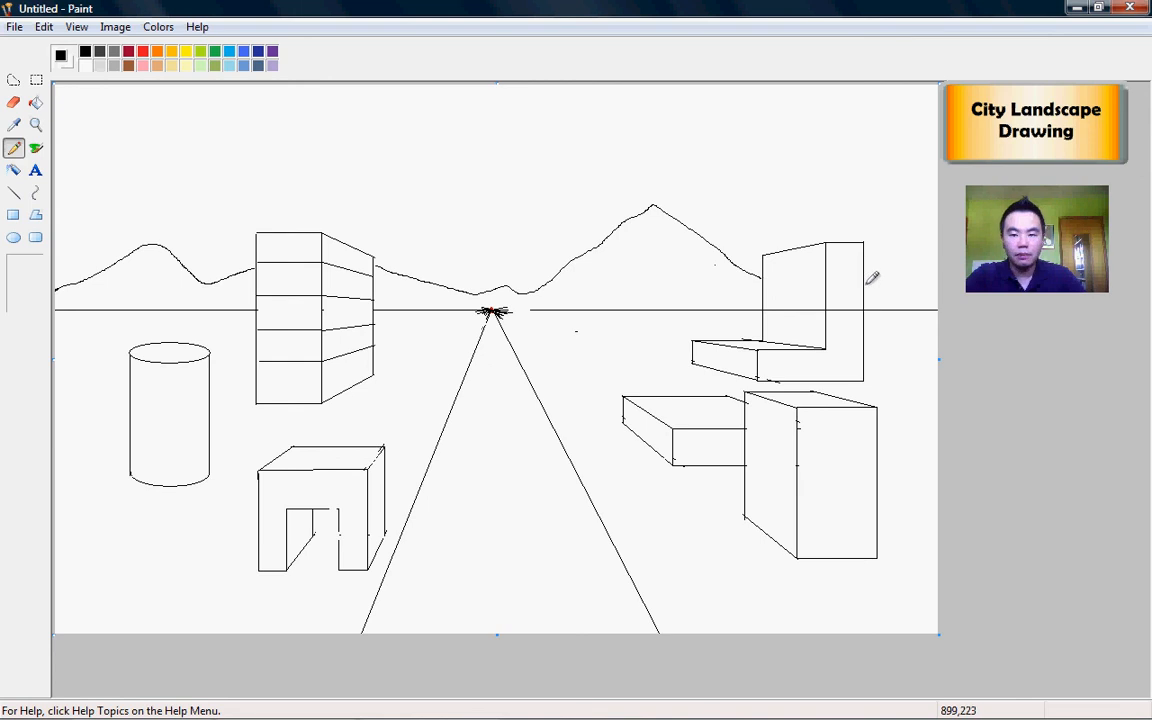
pyautogui.moveTo(867, 285); pyautogui.dragTo(938, 250)
pyautogui.moveTo(580, 125)
pyautogui.mouseDown()
pyautogui.moveTo(613, 132)
pyautogui.moveTo(624, 152)
pyautogui.moveTo(560, 188)
pyautogui.moveTo(471, 173)
pyautogui.moveTo(445, 138)
pyautogui.moveTo(496, 109)
pyautogui.moveTo(583, 113)
pyautogui.mouseUp()
# Step: Draw clouds at the upper left, lower middle and upper right, plus a snow cap on the middle peak
pyautogui.moveTo(375, 150)
pyautogui.mouseDown()
pyautogui.moveTo(248, 162)
pyautogui.moveTo(162, 137)
pyautogui.moveTo(167, 124)
pyautogui.moveTo(256, 114)
pyautogui.moveTo(374, 148)
pyautogui.mouseUp()
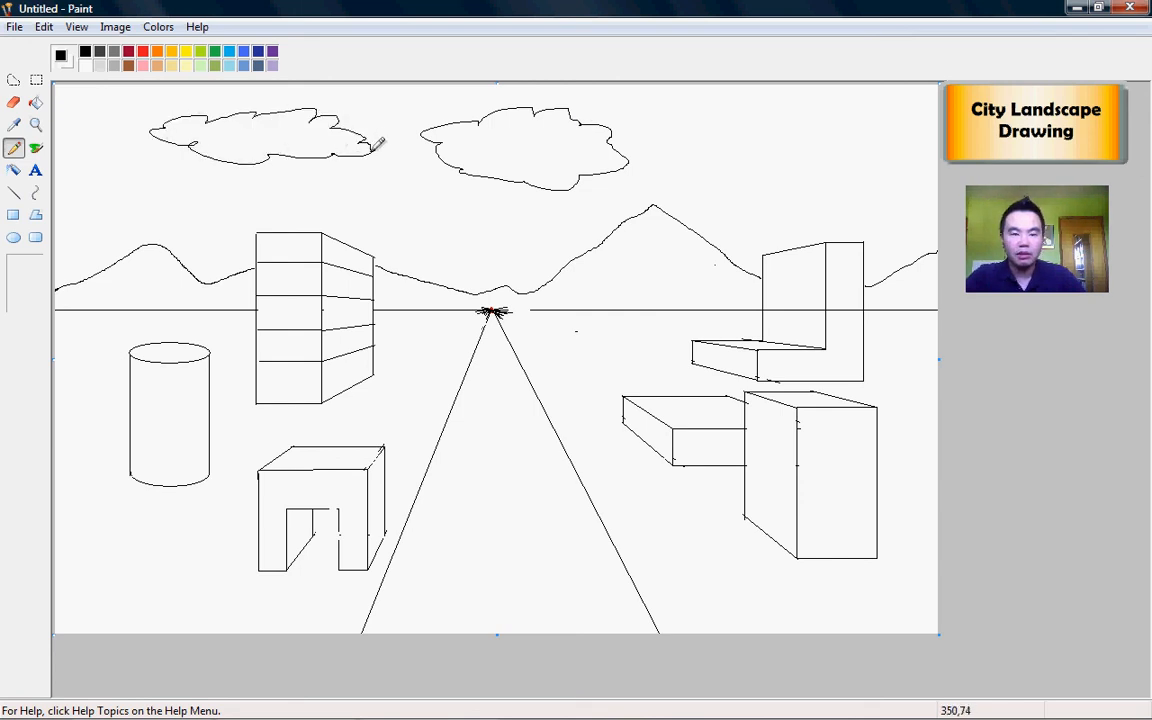
pyautogui.moveTo(407, 195)
pyautogui.mouseDown()
pyautogui.moveTo(459, 202)
pyautogui.moveTo(470, 225)
pyautogui.moveTo(401, 198)
pyautogui.mouseUp()
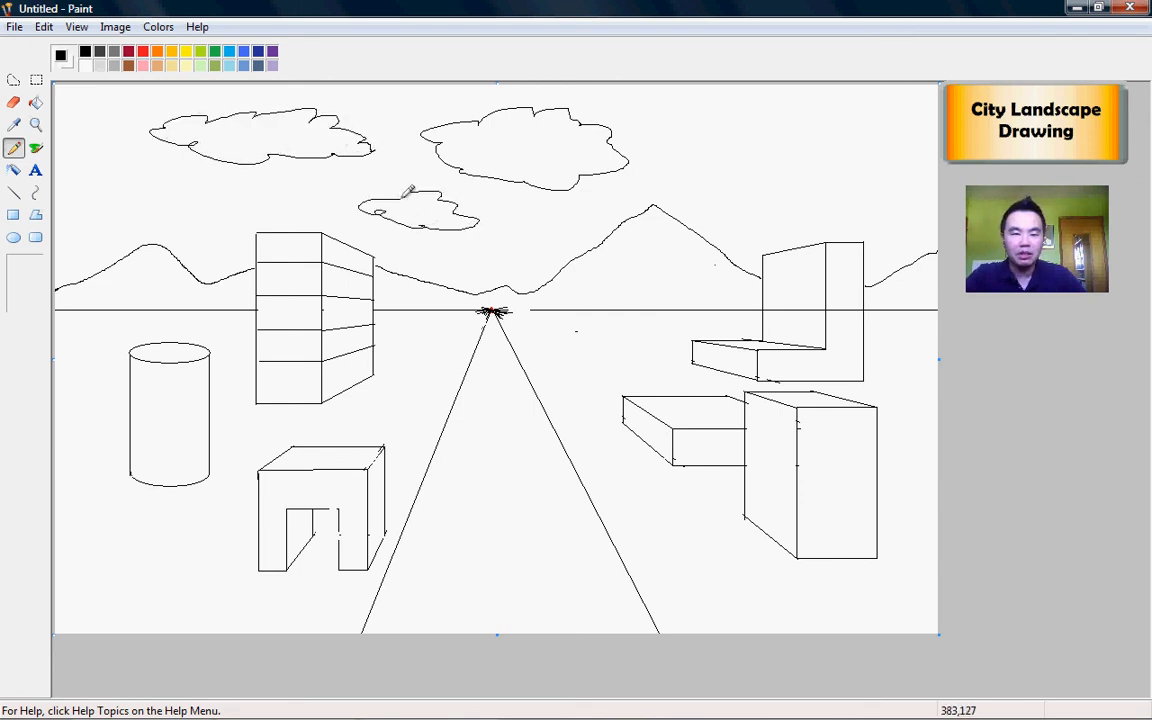
pyautogui.moveTo(738, 172)
pyautogui.mouseDown()
pyautogui.moveTo(800, 125)
pyautogui.moveTo(880, 170)
pyautogui.moveTo(724, 174)
pyautogui.mouseUp()
pyautogui.moveTo(670, 146)
pyautogui.mouseDown()
pyautogui.moveTo(706, 160)
pyautogui.moveTo(670, 146)
pyautogui.mouseUp()
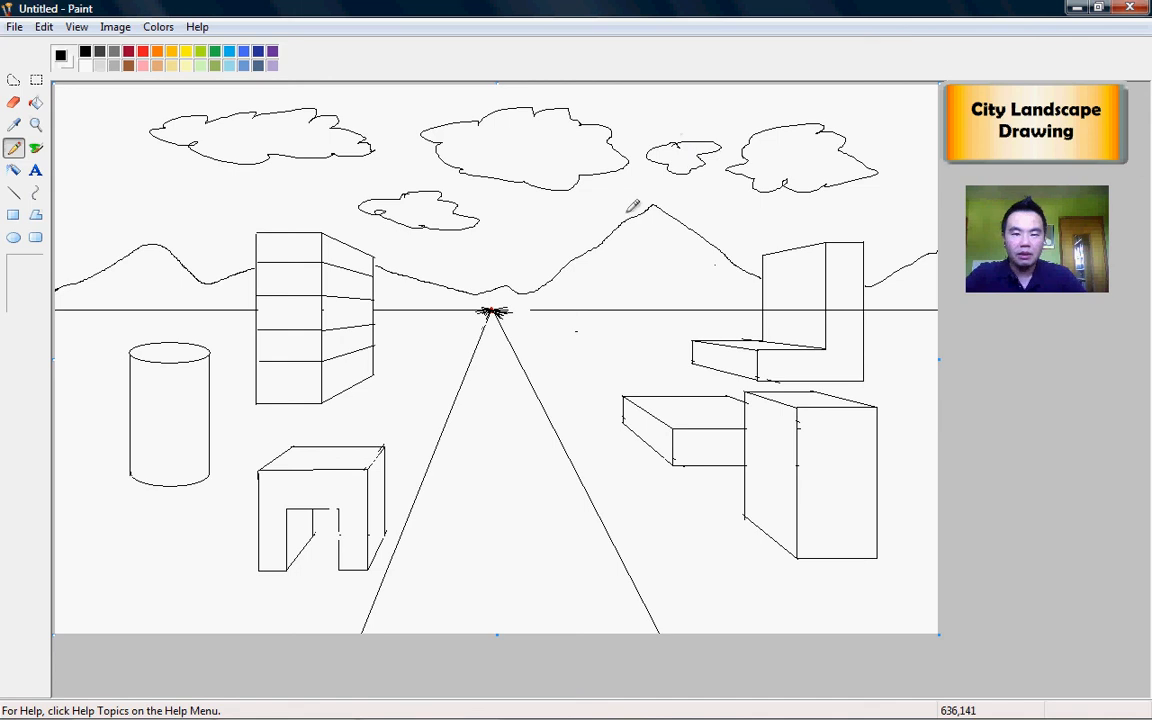
pyautogui.moveTo(616, 232); pyautogui.dragTo(688, 231)
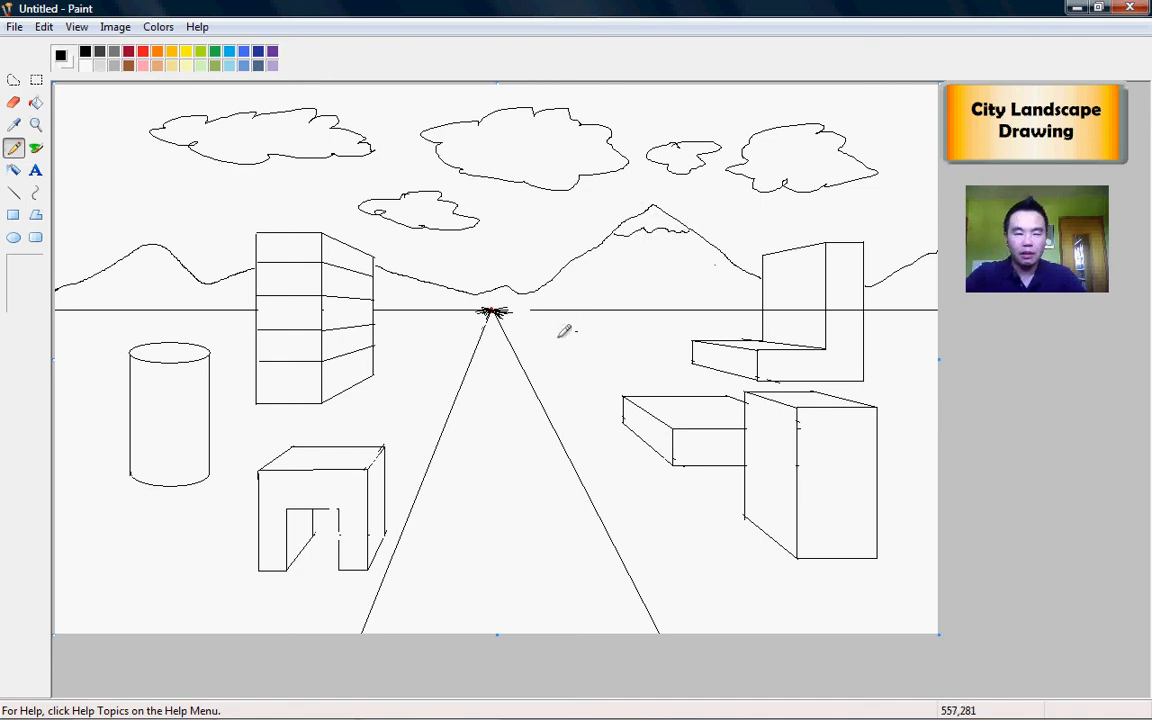